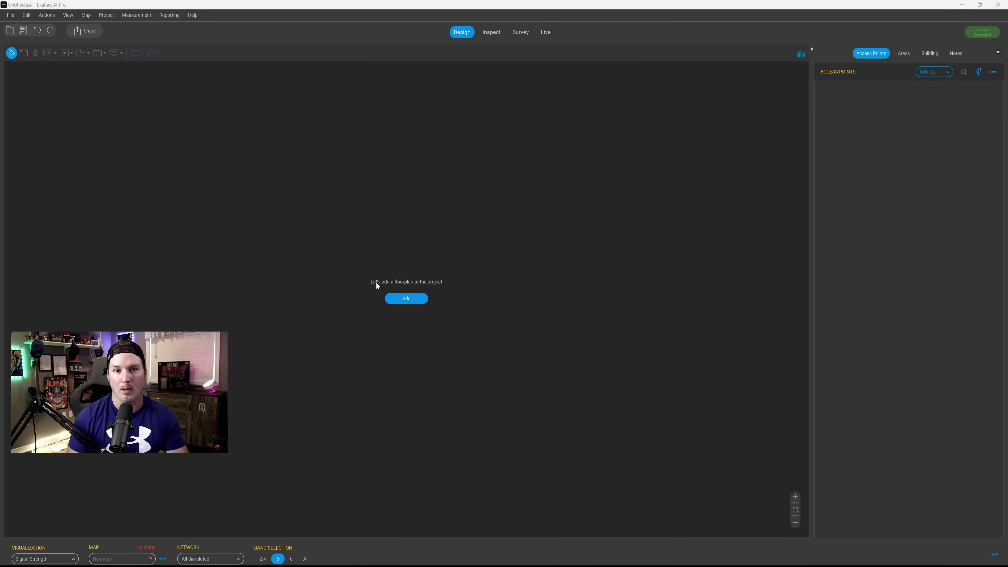
{"action": "left_click", "coordinate": [406, 299]}
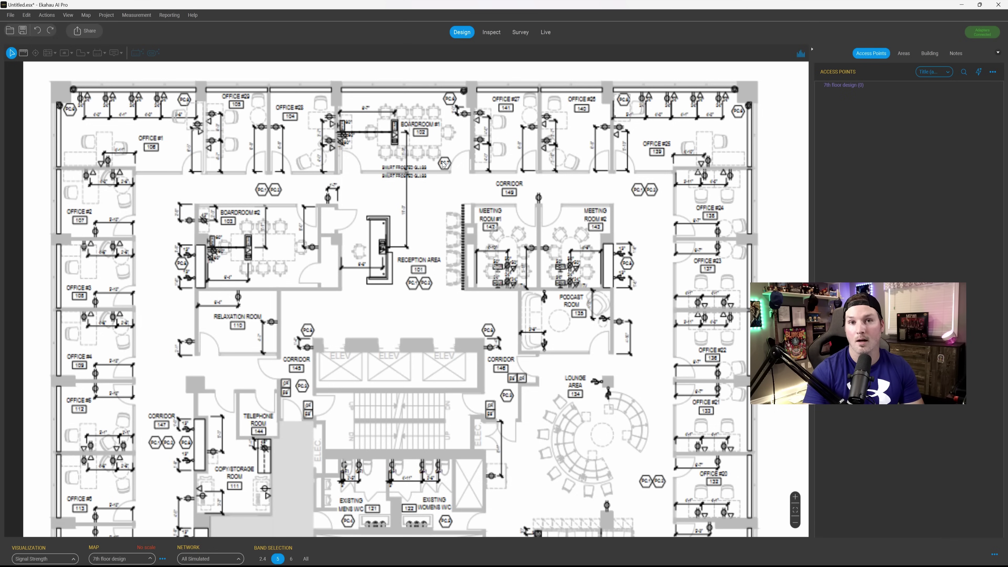
Scale the map so the line from Boardroom #1 to the reception area equals 11 ft.
{"action": "left_click", "coordinate": [23, 53]}
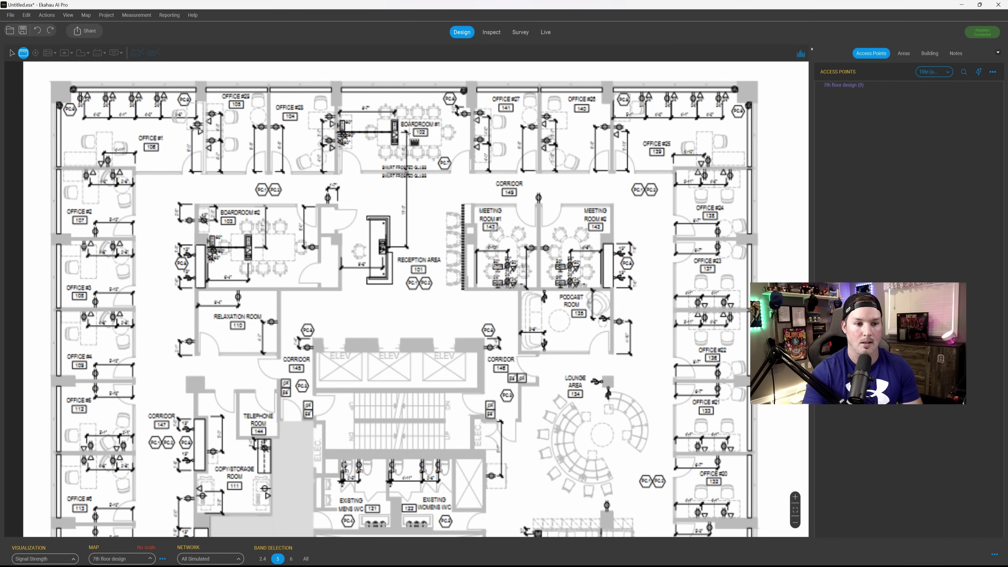
{"action": "left_click", "coordinate": [408, 136]}
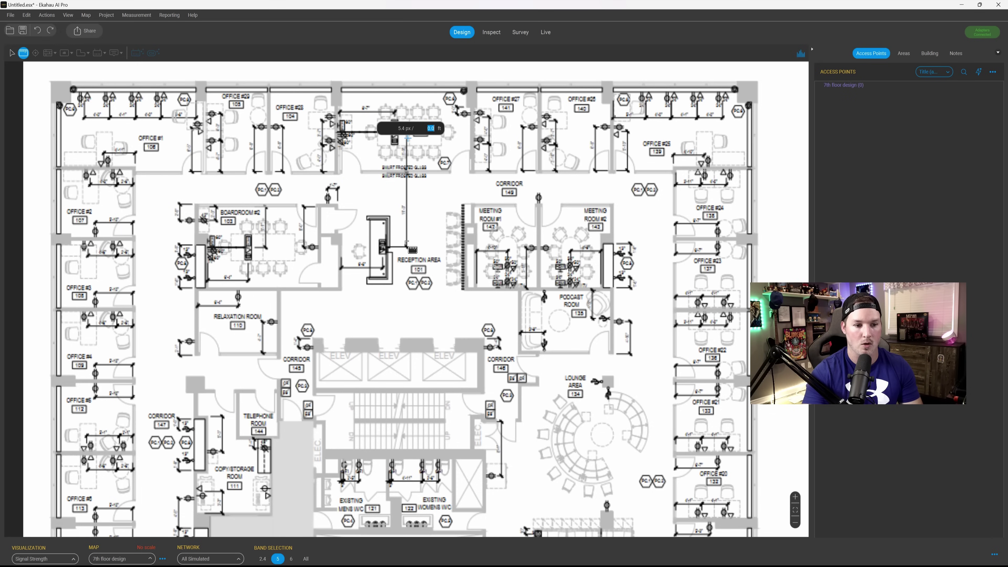
{"action": "left_click", "coordinate": [407, 247]}
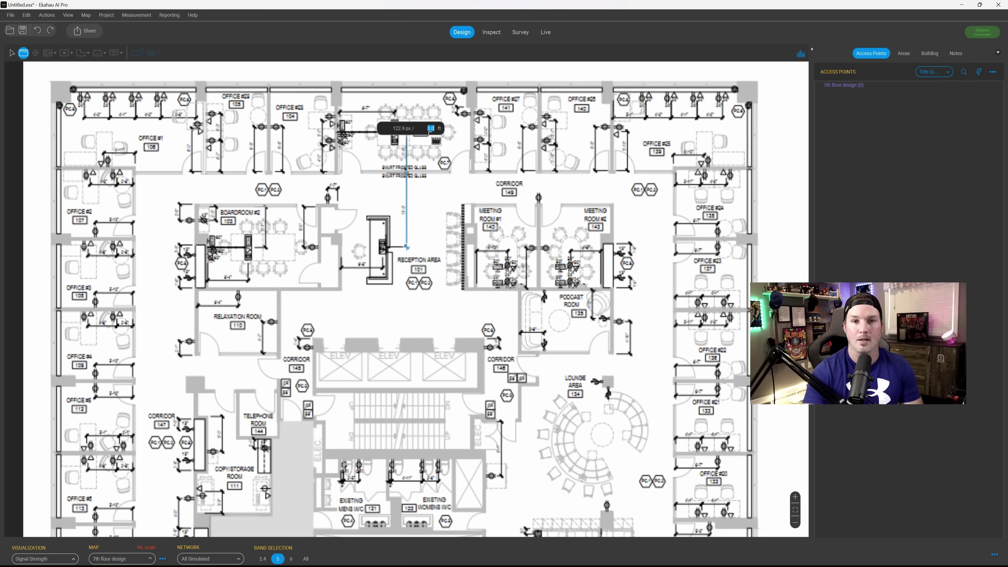
{"action": "type", "text": "11"}
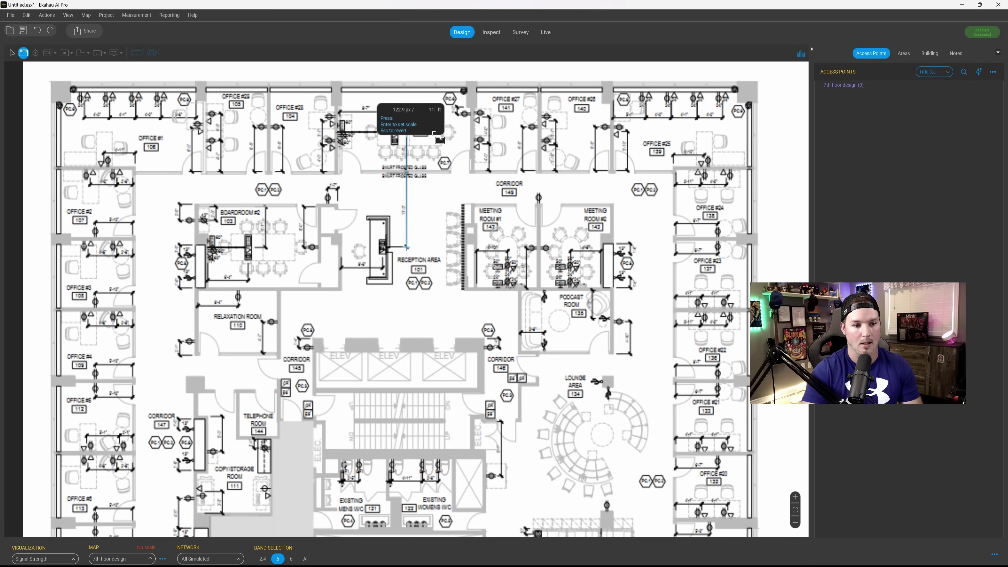
{"action": "key", "text": "Return"}
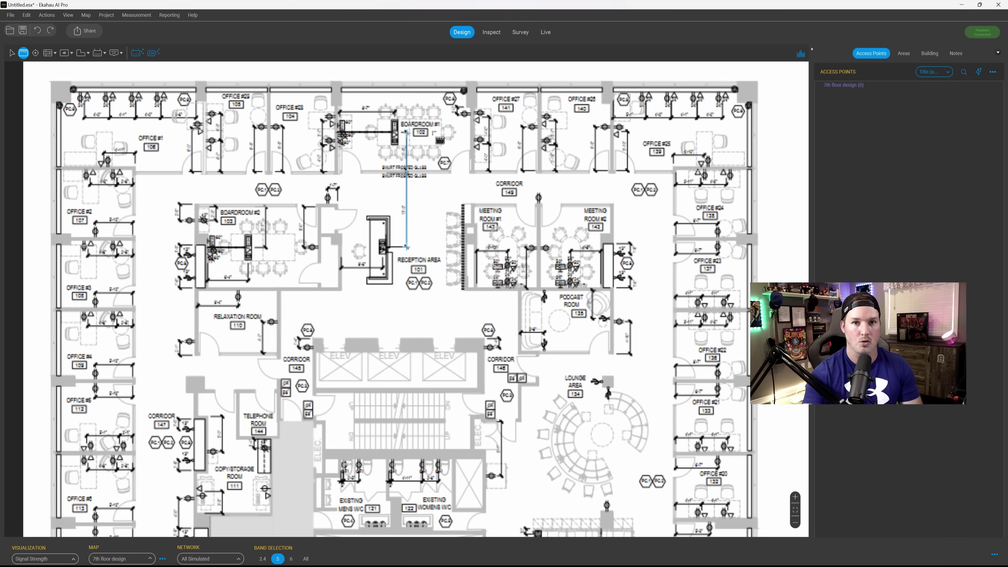
{"action": "left_click", "coordinate": [11, 14]}
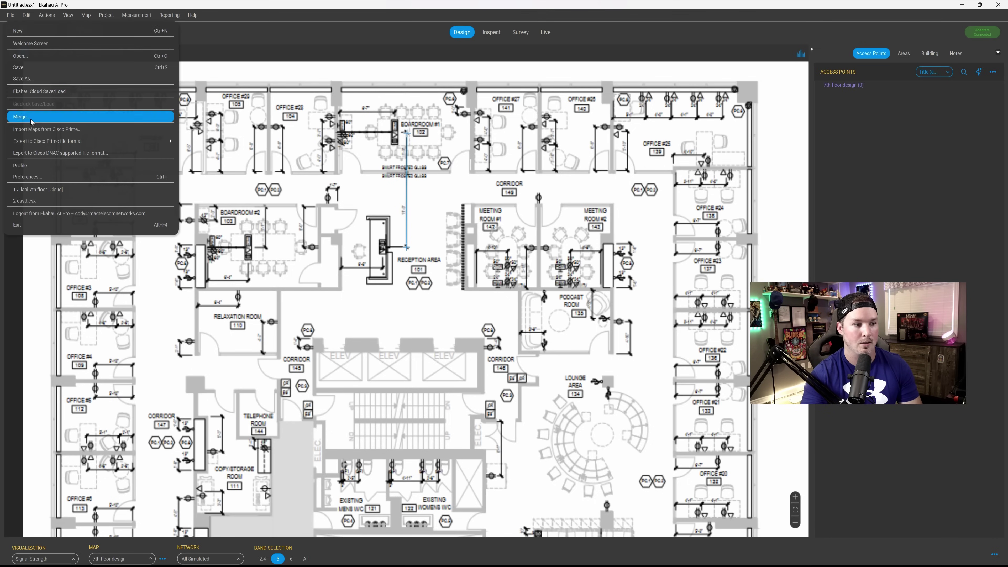
{"action": "left_click", "coordinate": [36, 177]}
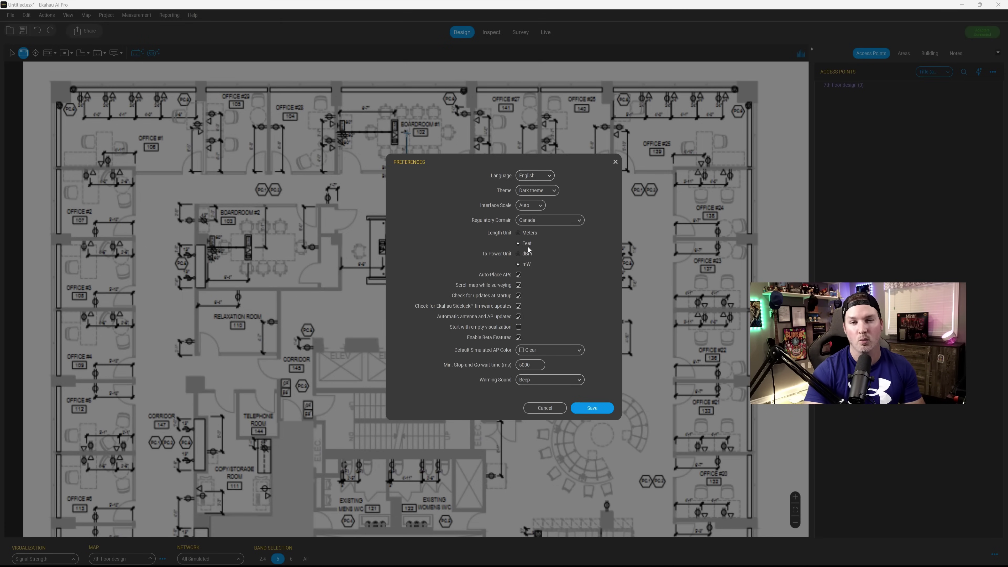
{"action": "left_click", "coordinate": [11, 54]}
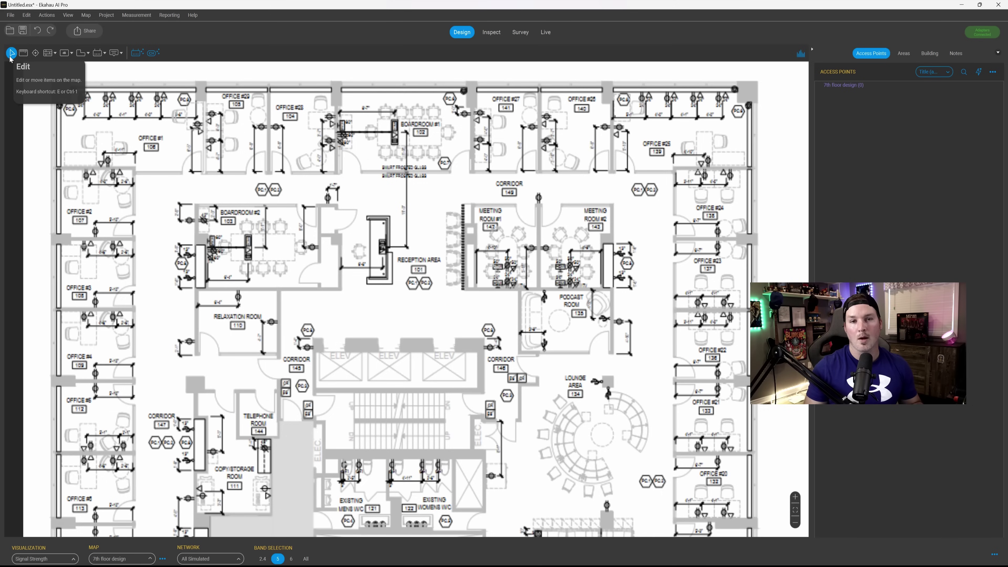
Switch to Straight Wall drawing with the Wall, Concrete (12.0 dB) material.
{"action": "left_click", "coordinate": [55, 56]}
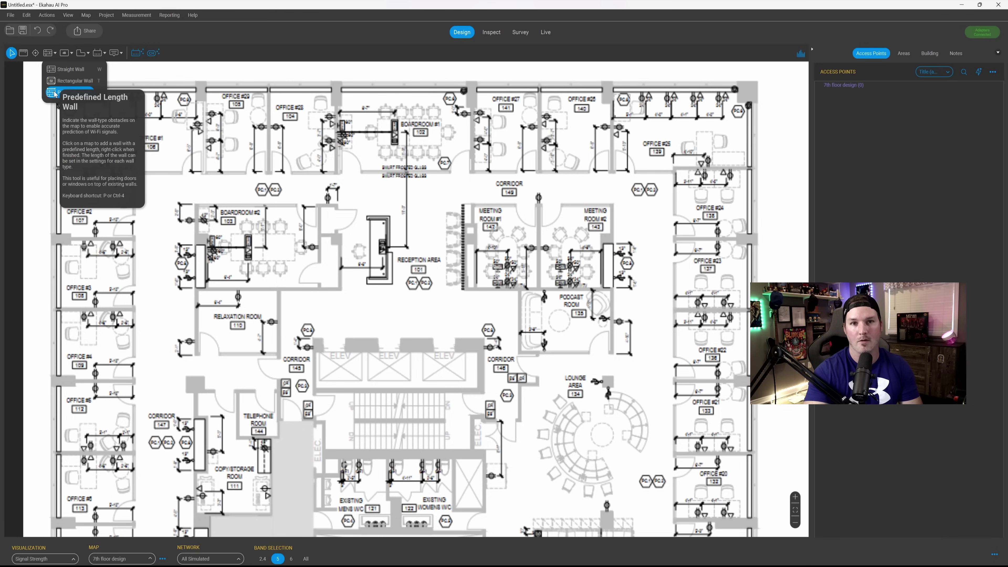
{"action": "left_click", "coordinate": [67, 69]}
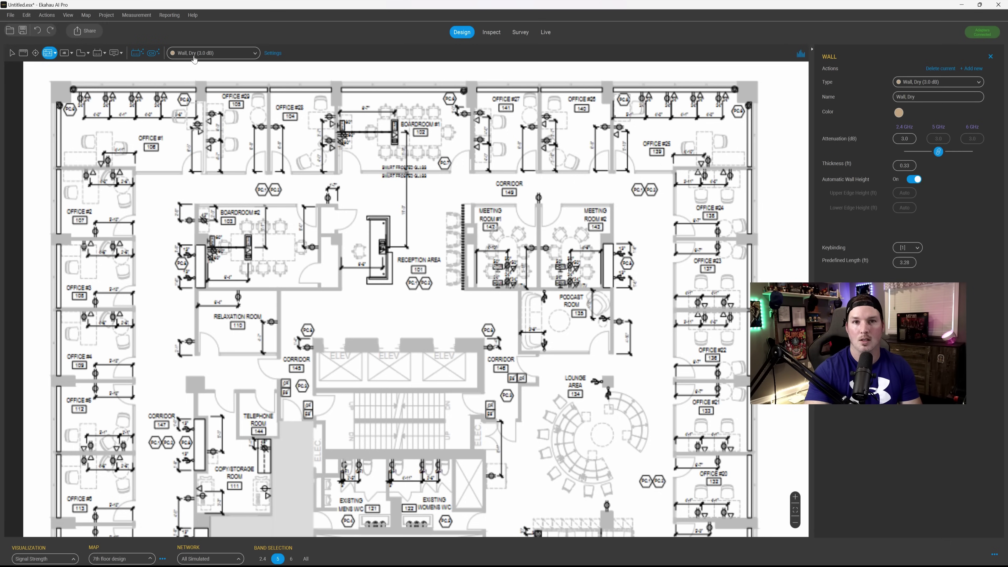
{"action": "left_click", "coordinate": [254, 54]}
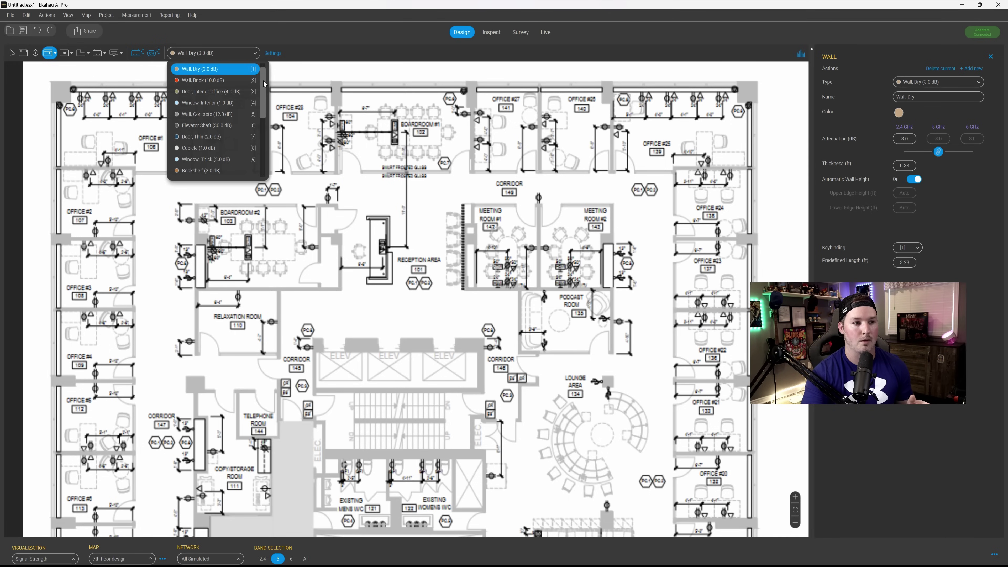
{"action": "left_click", "coordinate": [204, 115]}
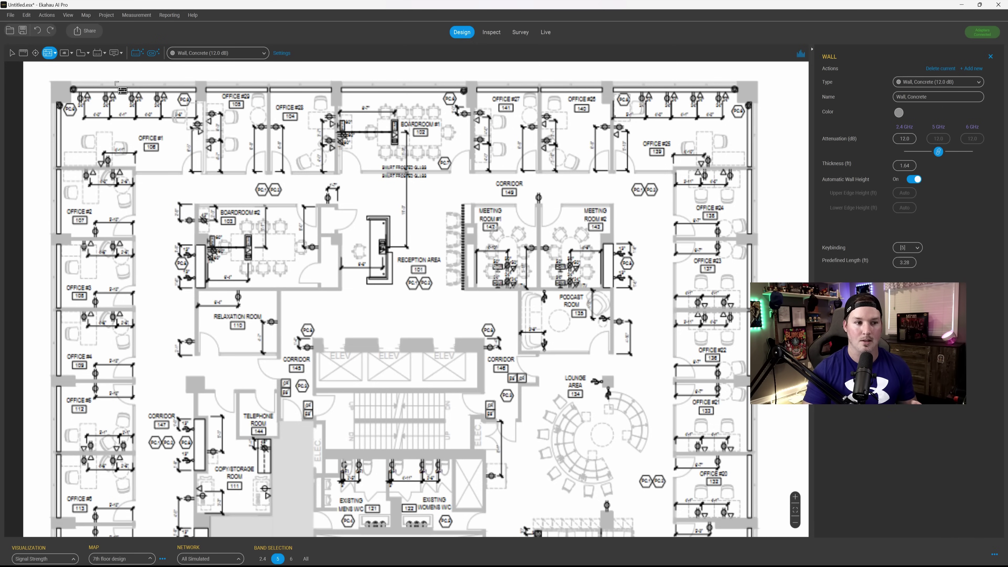
Draw the concrete wall along the top exterior from the top-left to the top-right corner.
{"action": "left_click", "coordinate": [56, 85]}
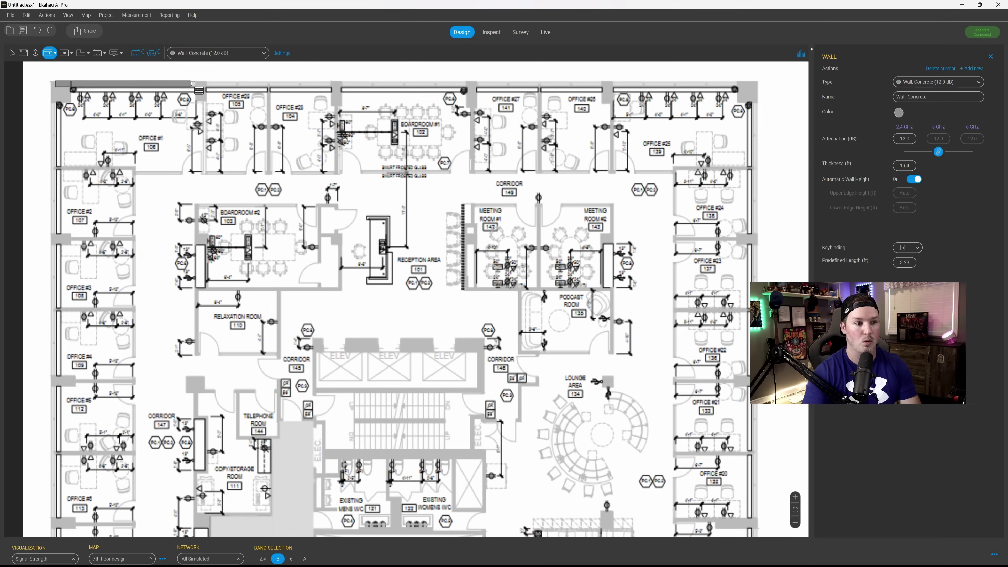
{"action": "left_click", "coordinate": [207, 84]}
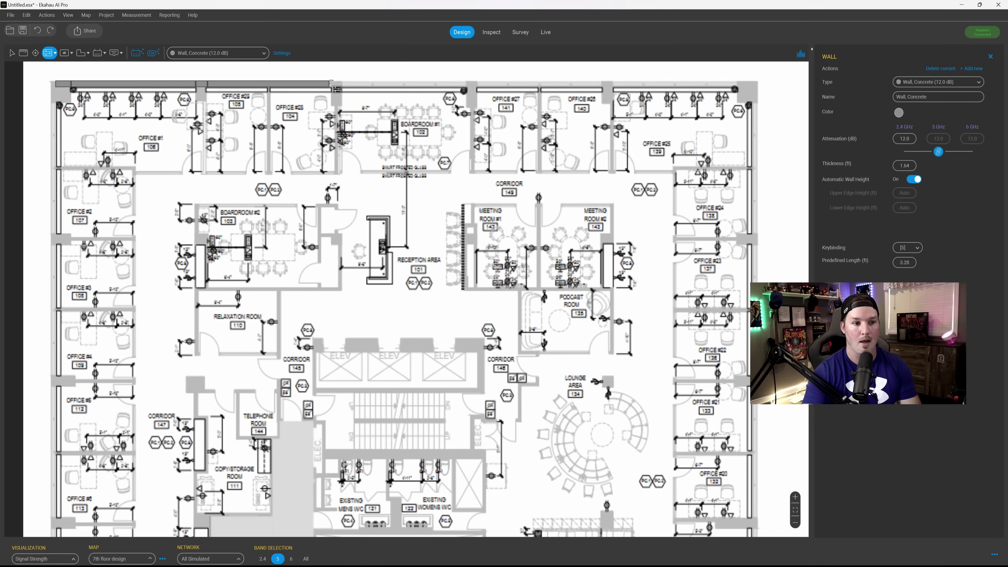
{"action": "left_click", "coordinate": [337, 84]}
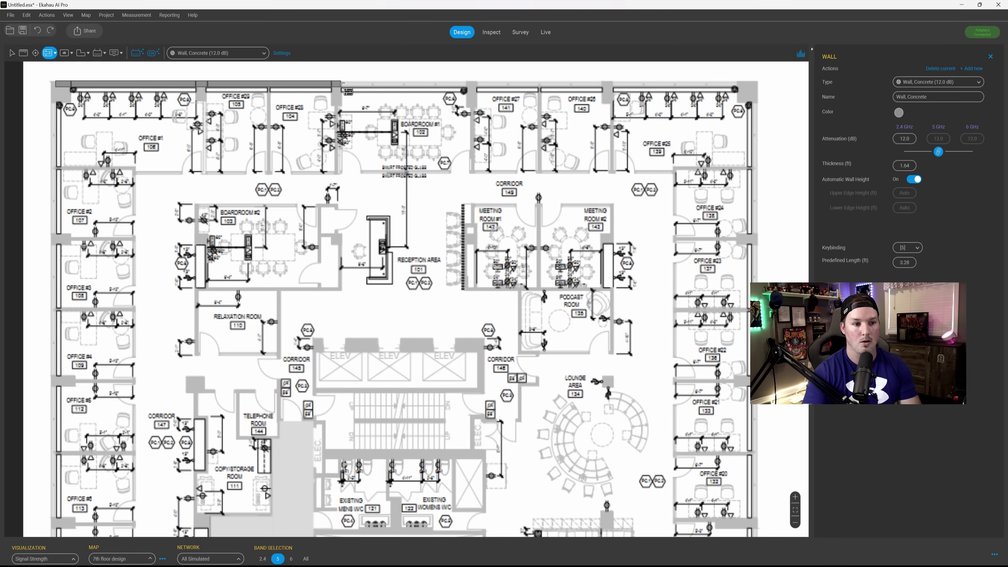
{"action": "left_click", "coordinate": [476, 84]}
{"action": "left_click", "coordinate": [614, 83]}
{"action": "left_click", "coordinate": [756, 83]}
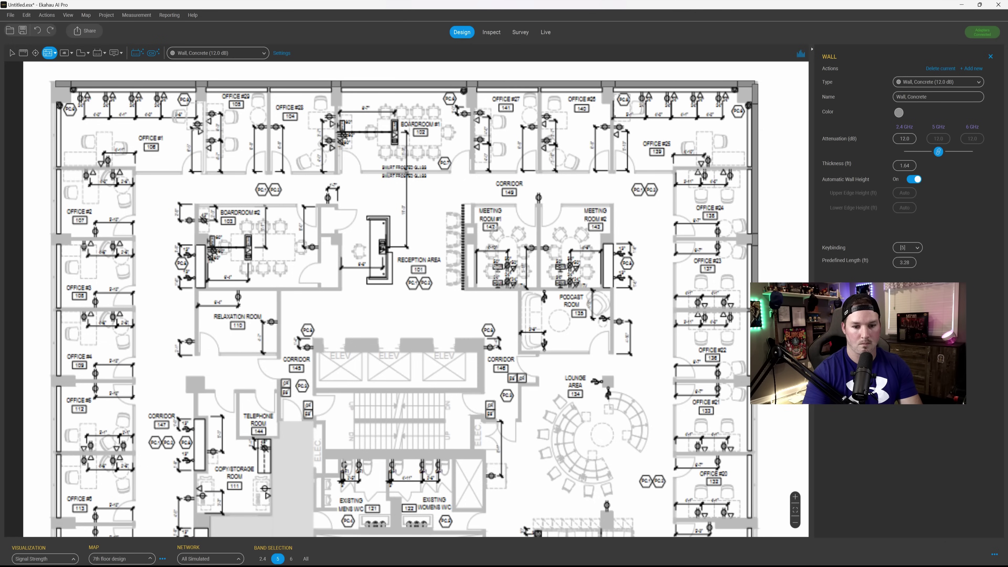
Continue the concrete wall down the right side and along the bottom to the bottom-left corner.
{"action": "scroll", "coordinate": [761, 278], "scroll_direction": "down", "scroll_amount": 5}
{"action": "scroll", "coordinate": [731, 399], "scroll_direction": "down", "scroll_amount": 5}
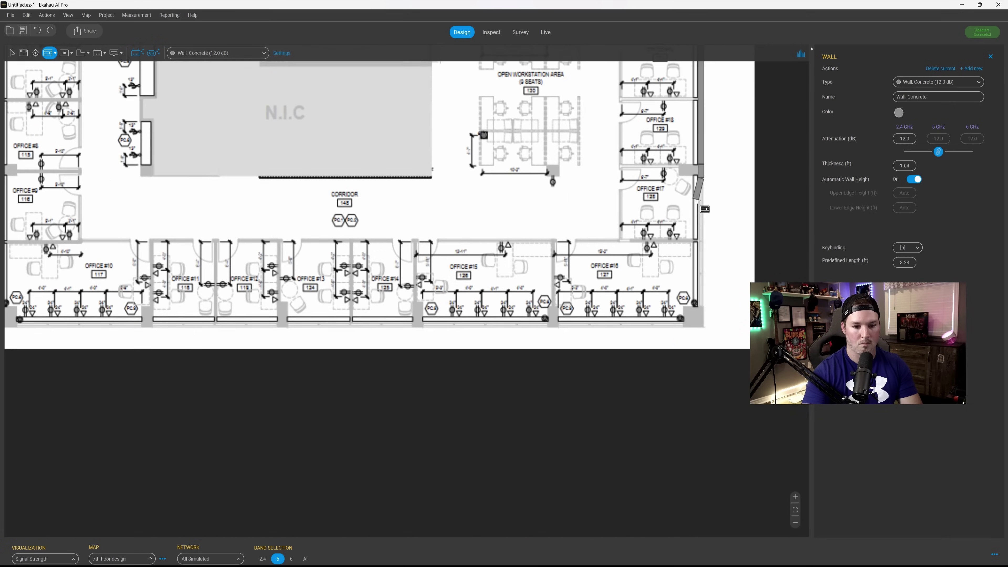
{"action": "left_click", "coordinate": [702, 327]}
{"action": "scroll", "coordinate": [283, 329], "scroll_direction": "left", "scroll_amount": 6}
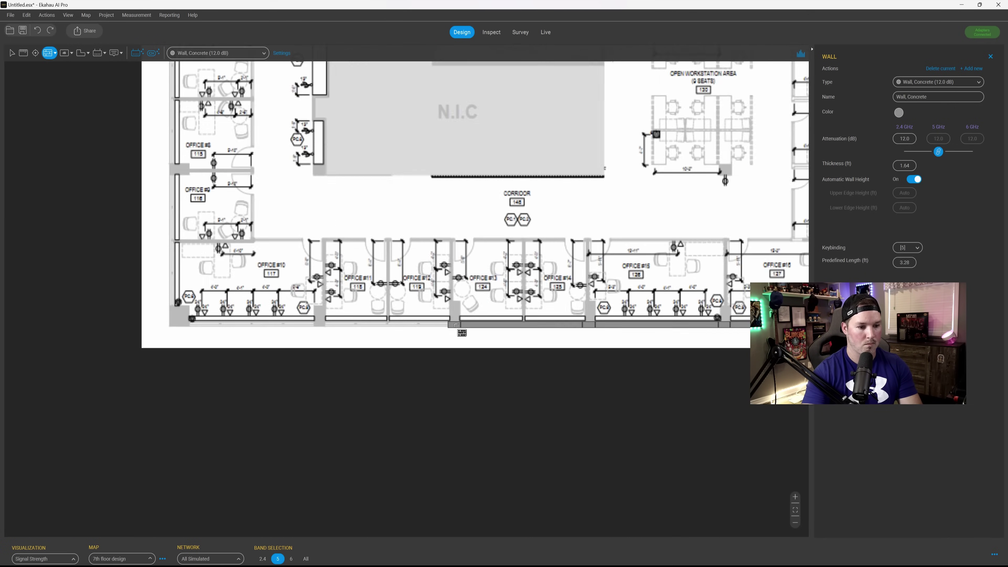
{"action": "left_click", "coordinate": [272, 321]}
{"action": "scroll", "coordinate": [277, 179], "scroll_direction": "up", "scroll_amount": 5}
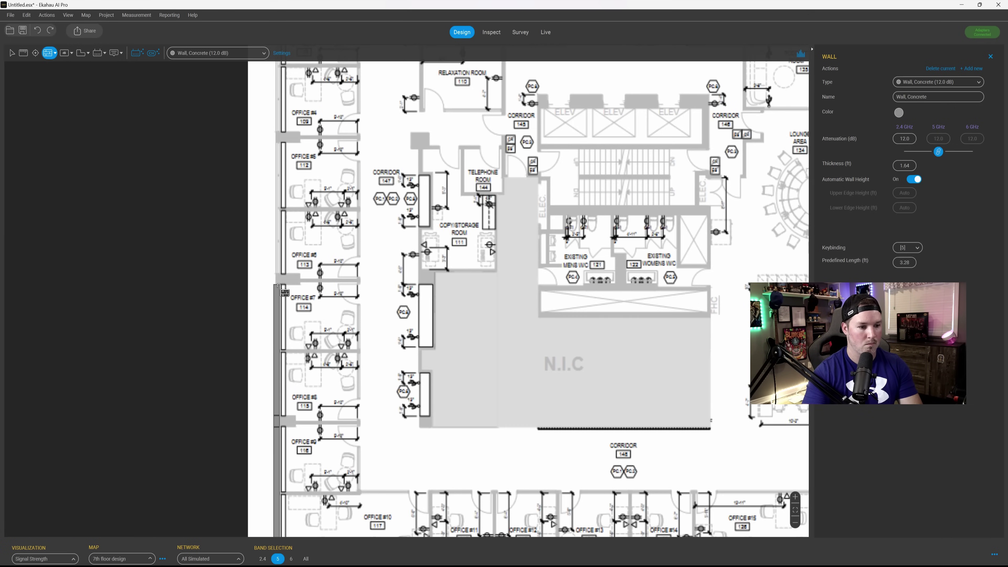
{"action": "scroll", "coordinate": [284, 293], "scroll_direction": "up", "scroll_amount": 8}
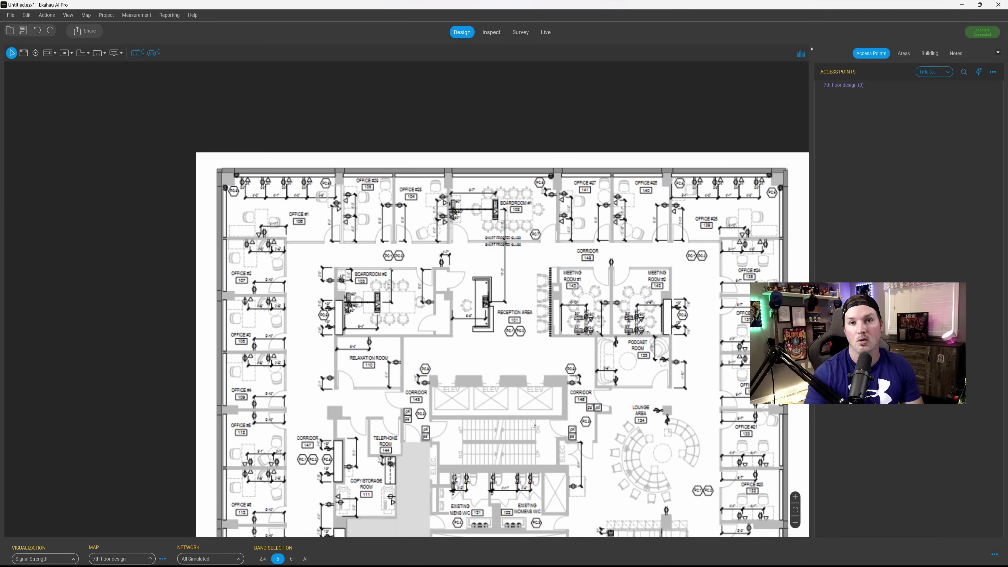
Select all the top and right perimeter wall segments.
{"action": "scroll", "coordinate": [532, 424], "scroll_direction": "down", "scroll_amount": 3}
{"action": "scroll", "coordinate": [531, 358], "scroll_direction": "up", "scroll_amount": 1}
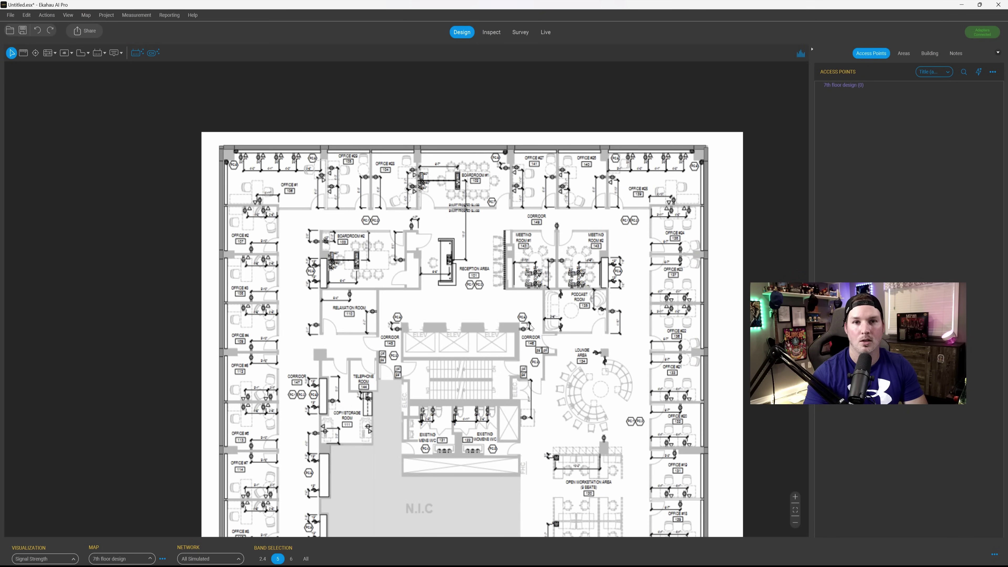
{"action": "left_click_drag", "start_coordinate": [531, 327], "coordinate": [530, 263]}
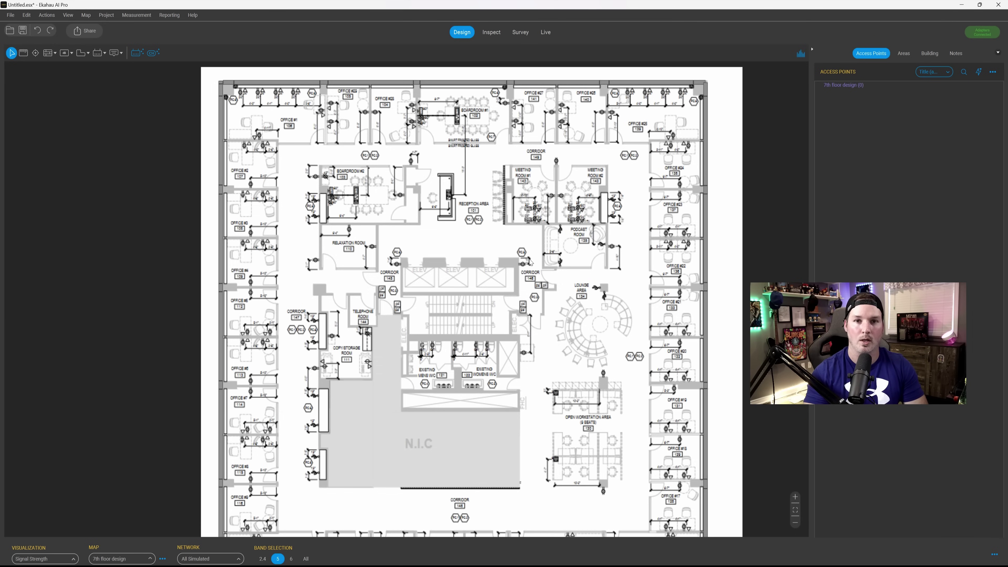
{"action": "left_click", "coordinate": [289, 83]}
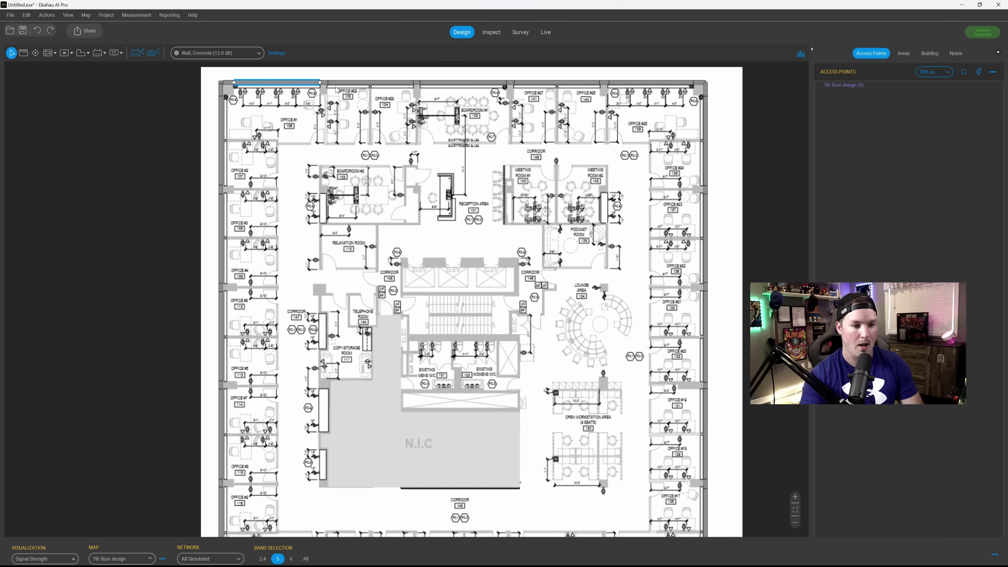
{"action": "left_click", "coordinate": [359, 84], "text": "shift"}
{"action": "left_click", "coordinate": [473, 83], "text": "shift"}
{"action": "left_click", "coordinate": [559, 84], "text": "shift"}
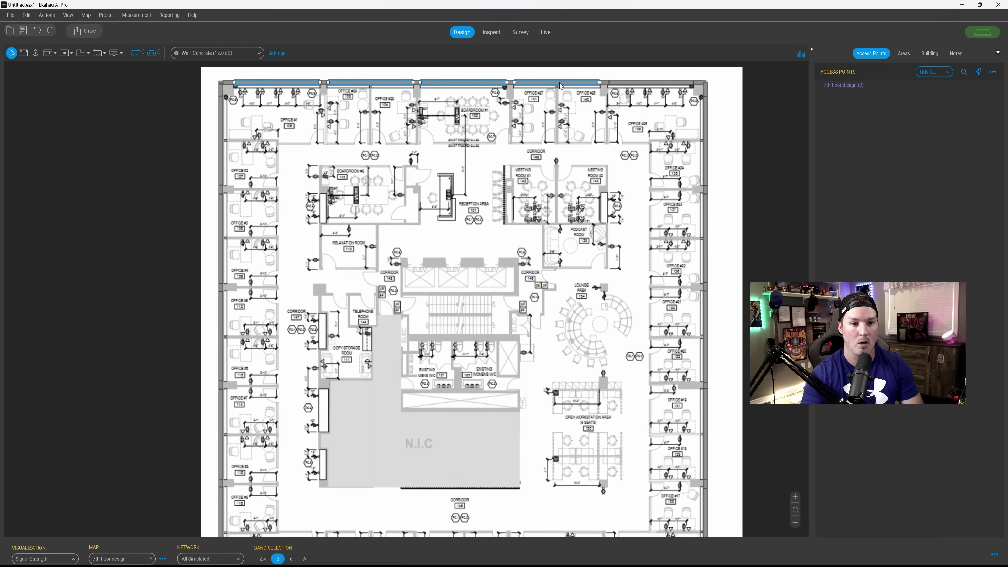
{"action": "left_click", "coordinate": [637, 83], "text": "shift"}
{"action": "left_click", "coordinate": [706, 132], "text": "shift"}
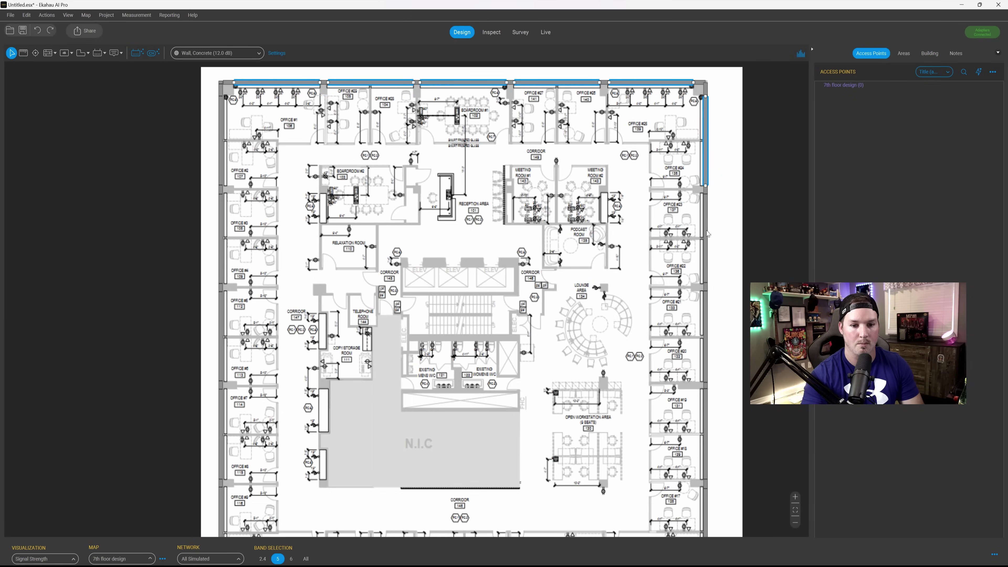
{"action": "left_click", "coordinate": [706, 233], "text": "shift"}
{"action": "left_click", "coordinate": [706, 338], "text": "shift"}
{"action": "left_click", "coordinate": [706, 433], "text": "shift"}
{"action": "left_click", "coordinate": [706, 510], "text": "shift"}
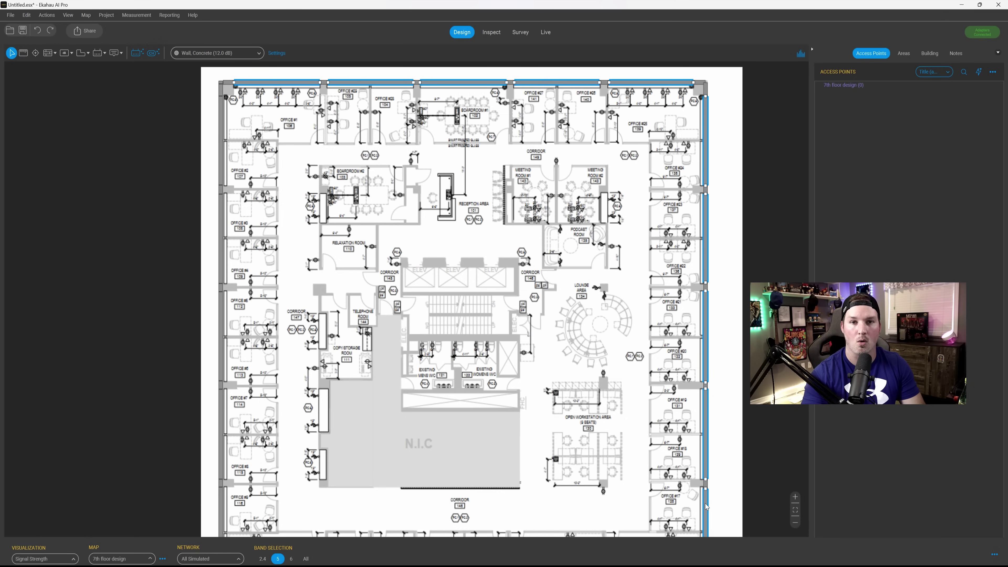
Add the bottom and upper-left perimeter wall segments to the selection.
{"action": "left_click_drag", "start_coordinate": [707, 507], "coordinate": [714, 269]}
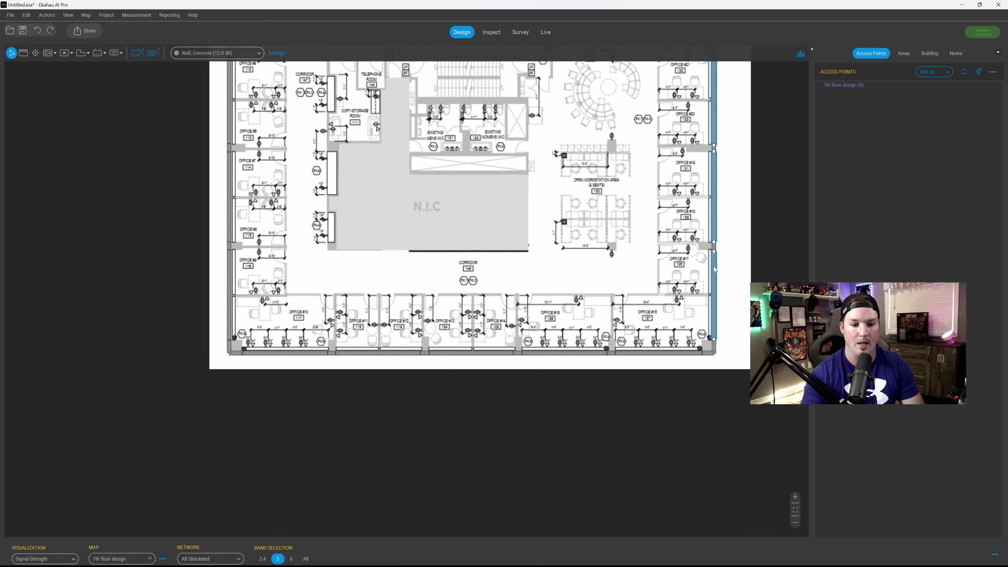
{"action": "left_click", "coordinate": [659, 353], "text": "shift"}
{"action": "left_click", "coordinate": [564, 353], "text": "shift"}
{"action": "left_click", "coordinate": [471, 354], "text": "shift"}
{"action": "left_click", "coordinate": [378, 354], "text": "shift"}
{"action": "left_click", "coordinate": [285, 354], "text": "shift"}
{"action": "left_click_drag", "start_coordinate": [234, 168], "coordinate": [211, 306]}
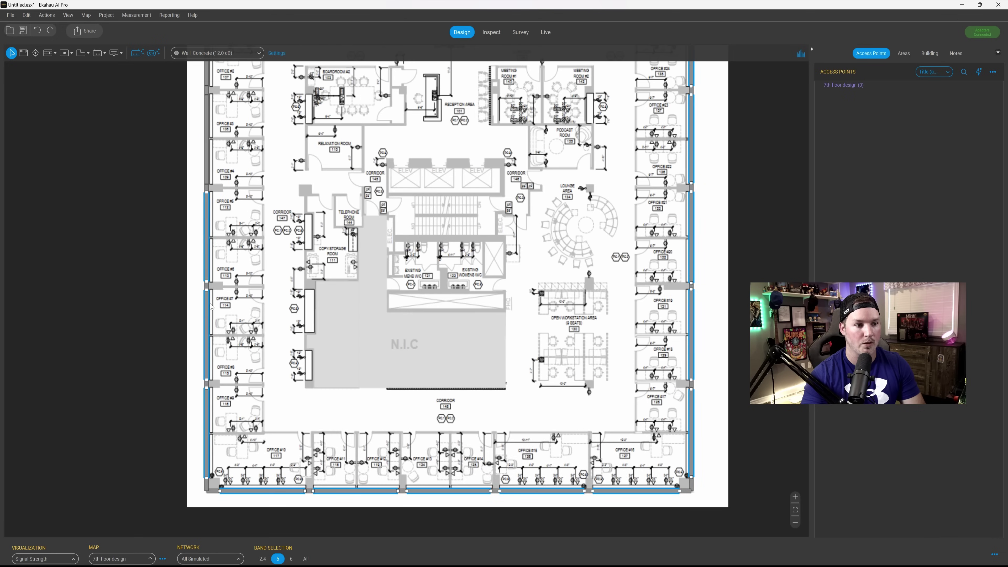
{"action": "scroll", "coordinate": [217, 407], "scroll_direction": "up", "scroll_amount": 3}
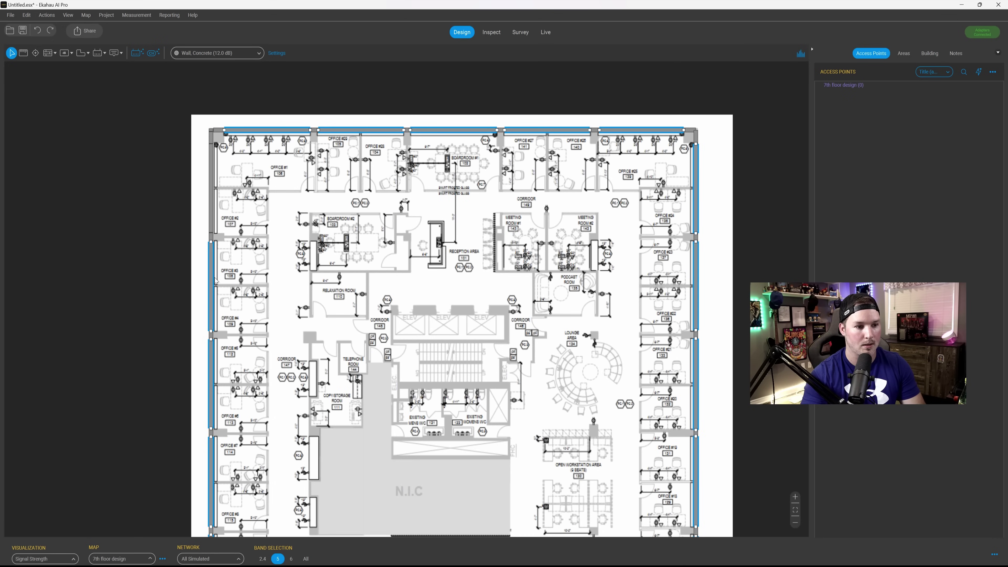
{"action": "left_click", "coordinate": [211, 193], "text": "shift"}
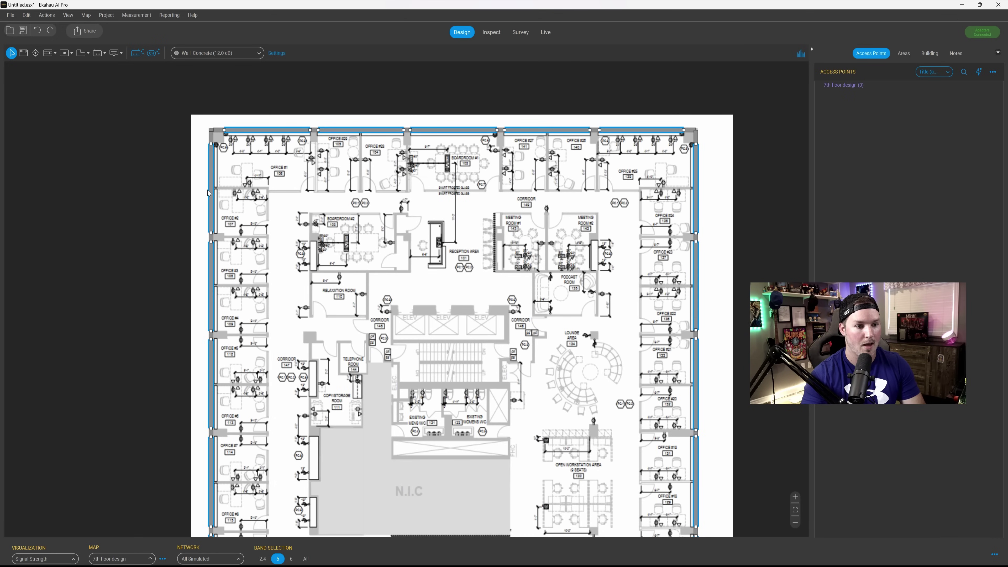
Change the selected perimeter walls to Window, Thick (3.0 dB) and reactivate wall drawing.
{"action": "left_click", "coordinate": [213, 56]}
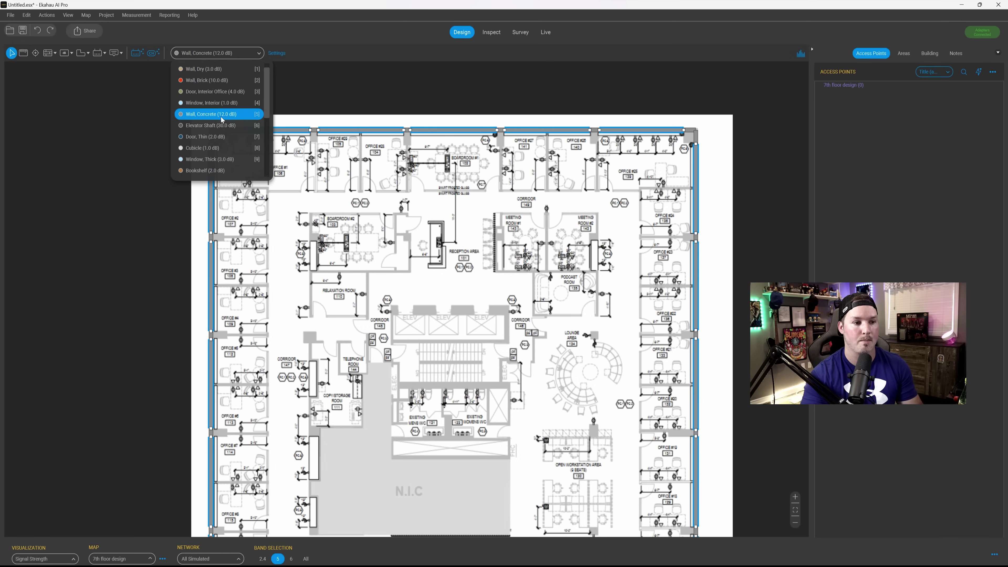
{"action": "left_click", "coordinate": [213, 160]}
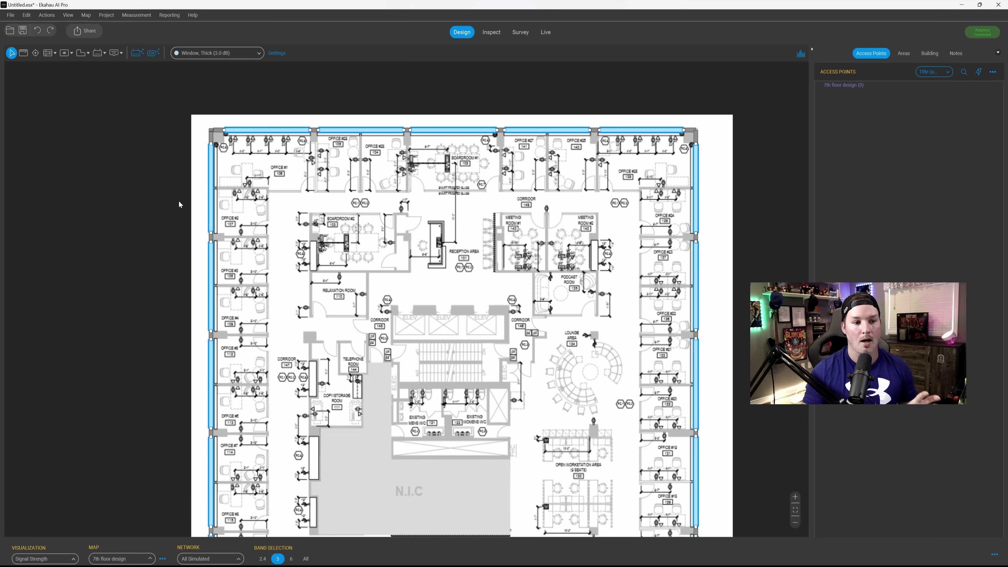
{"action": "left_click", "coordinate": [56, 58]}
{"action": "left_click", "coordinate": [60, 69]}
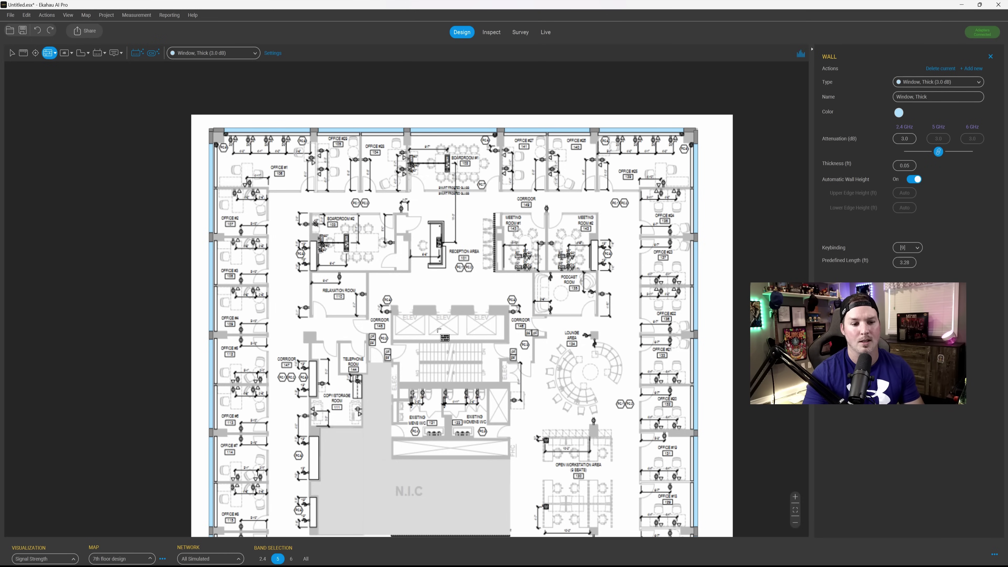
{"action": "left_click", "coordinate": [255, 55]}
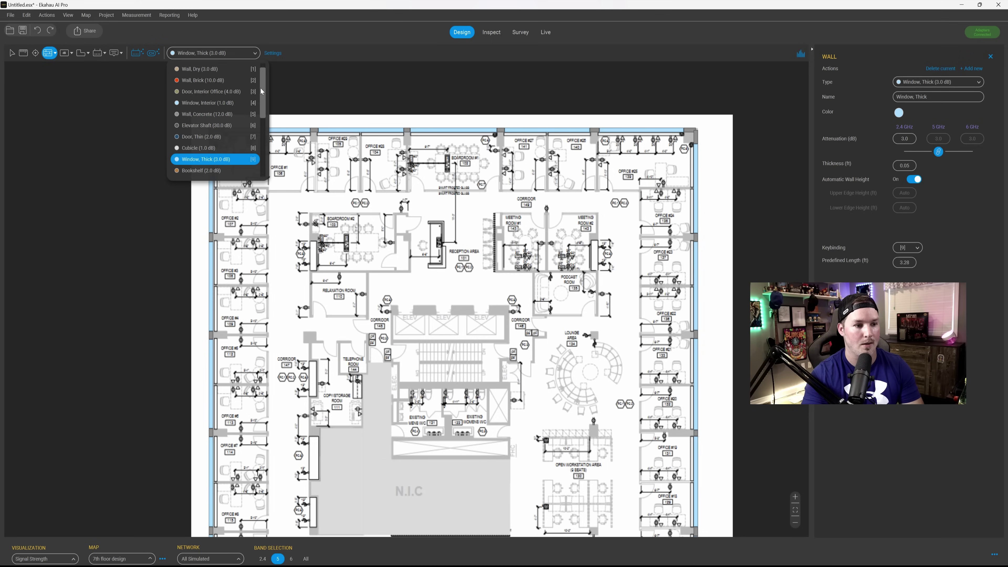
Enclose the elevator bank with a 30 dB Elevator Shaft wall, then switch to Wall, Dry (3.0 dB).
{"action": "left_click", "coordinate": [215, 125]}
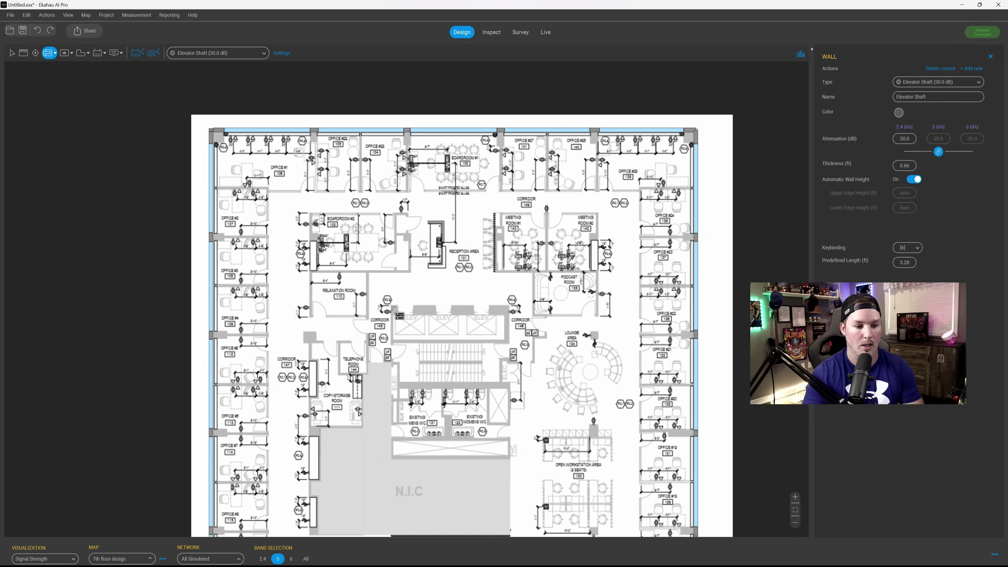
{"action": "left_click_drag", "start_coordinate": [393, 308], "coordinate": [392, 325]}
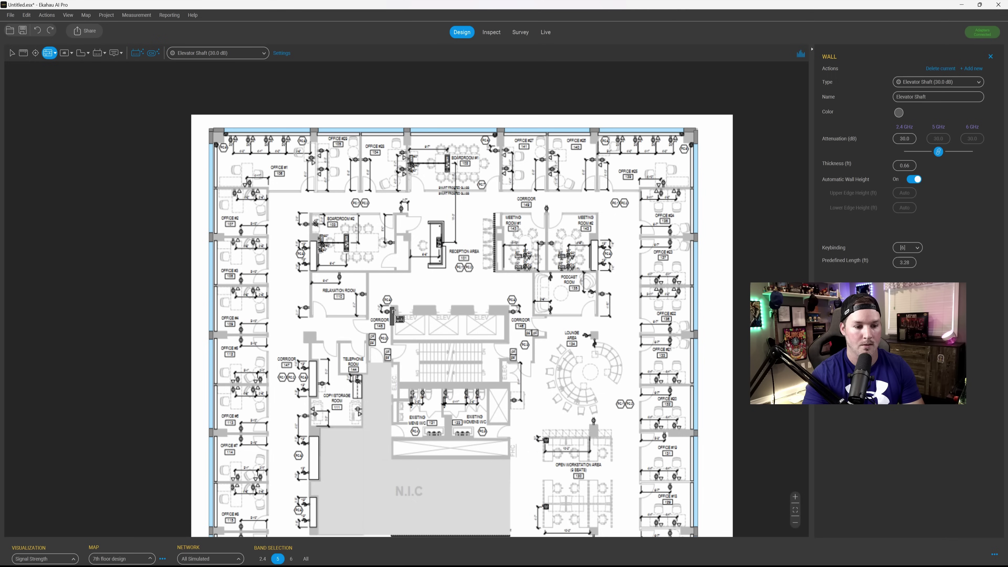
{"action": "left_click", "coordinate": [392, 342]}
{"action": "left_click", "coordinate": [507, 342]}
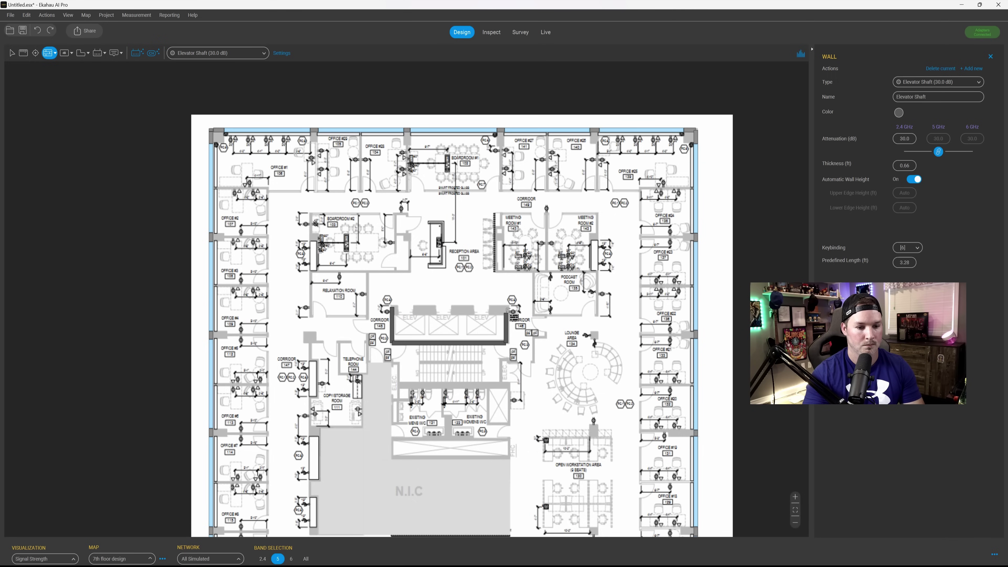
{"action": "left_click", "coordinate": [504, 311]}
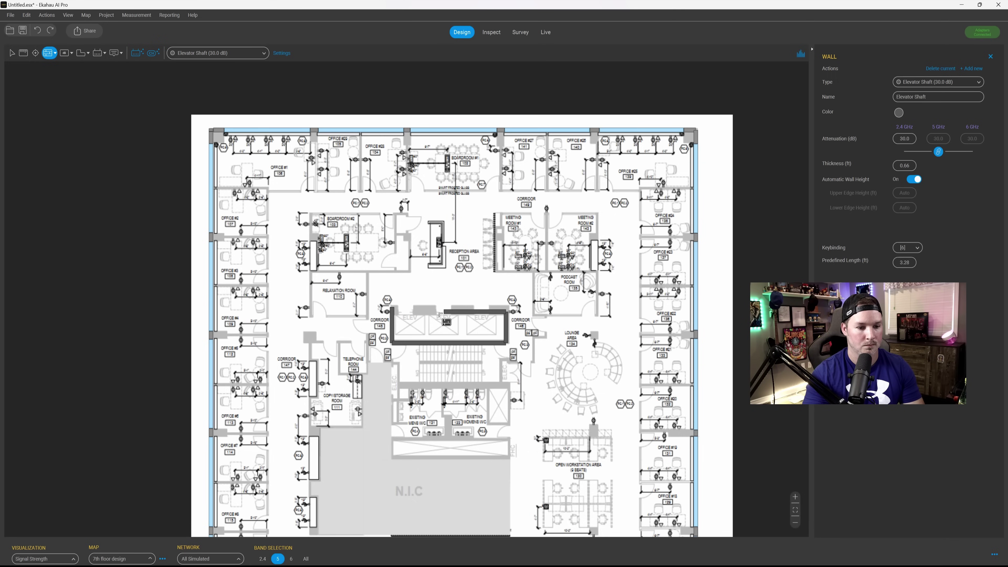
{"action": "left_click", "coordinate": [393, 311]}
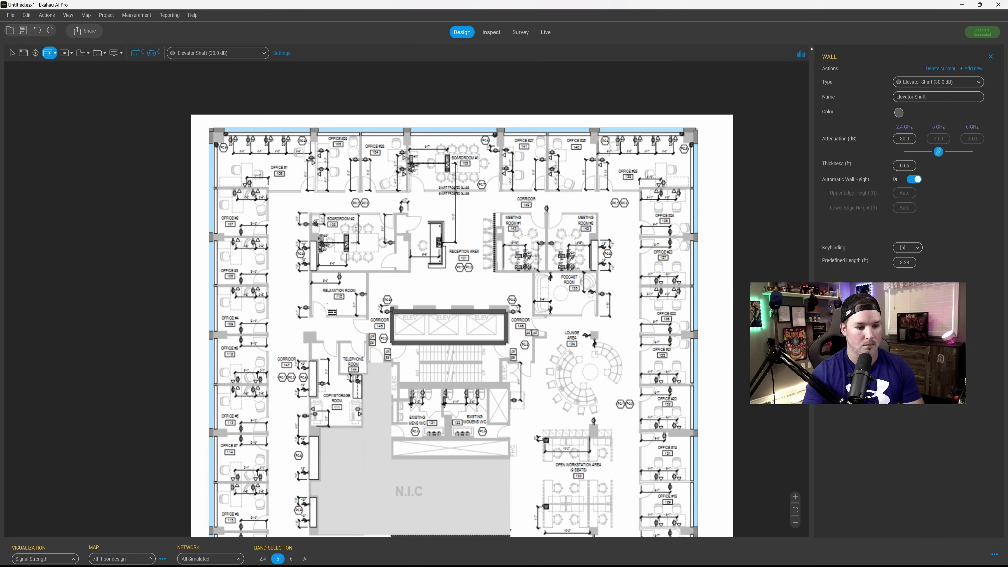
{"action": "left_click", "coordinate": [256, 54]}
{"action": "left_click", "coordinate": [225, 71]}
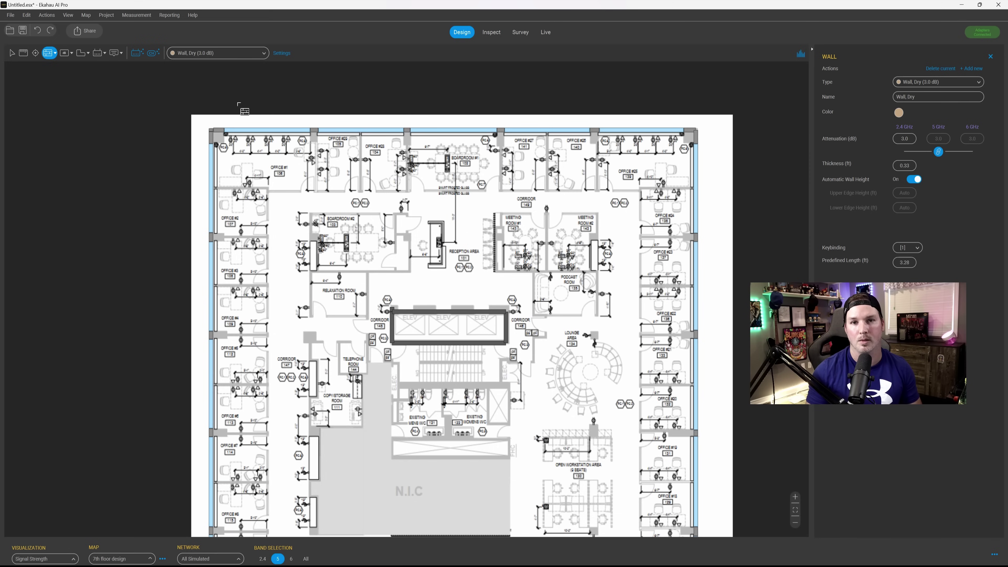
Trace dry walls along the left office row and the bottom and top corridors.
{"action": "left_click", "coordinate": [268, 187]}
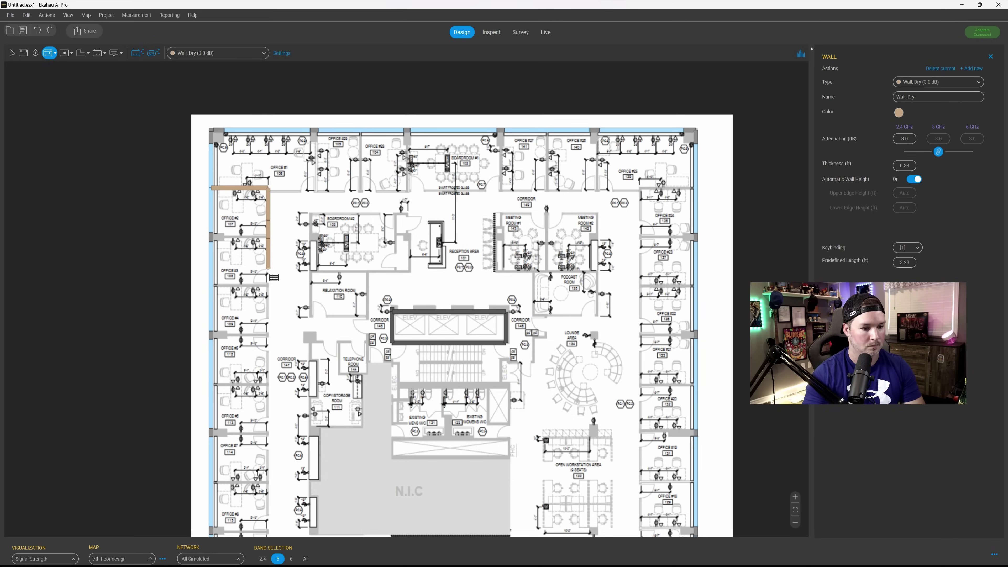
{"action": "scroll", "coordinate": [267, 420], "scroll_direction": "down", "scroll_amount": 5}
{"action": "left_click", "coordinate": [270, 350]}
{"action": "left_click", "coordinate": [643, 350]}
{"action": "scroll", "coordinate": [644, 206], "scroll_direction": "up", "scroll_amount": 5}
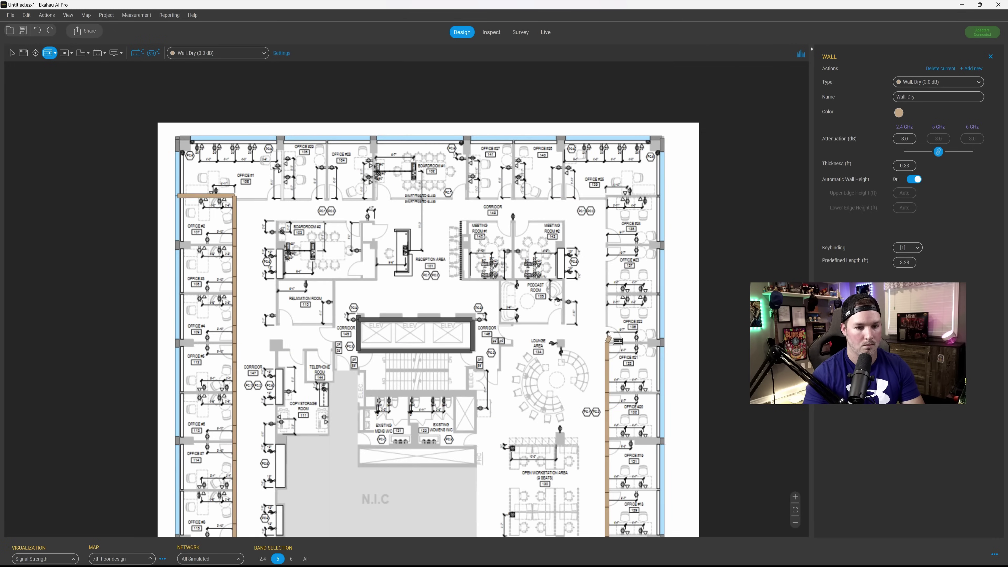
{"action": "left_click", "coordinate": [607, 197]}
{"action": "left_click", "coordinate": [234, 197]}
{"action": "scroll", "coordinate": [392, 147], "scroll_direction": "up", "scroll_amount": 5}
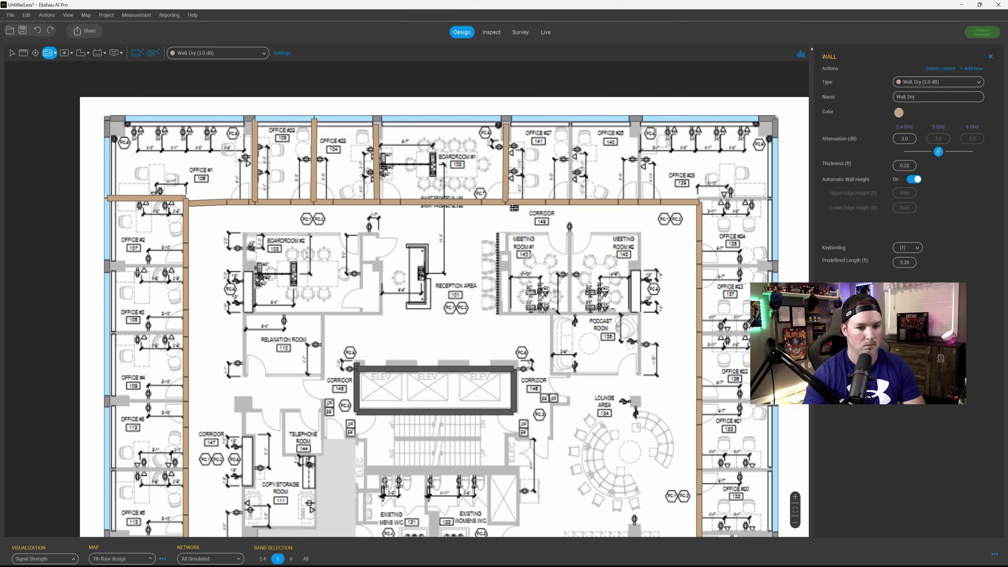
{"action": "scroll", "coordinate": [511, 238], "scroll_direction": "down", "scroll_amount": 5}
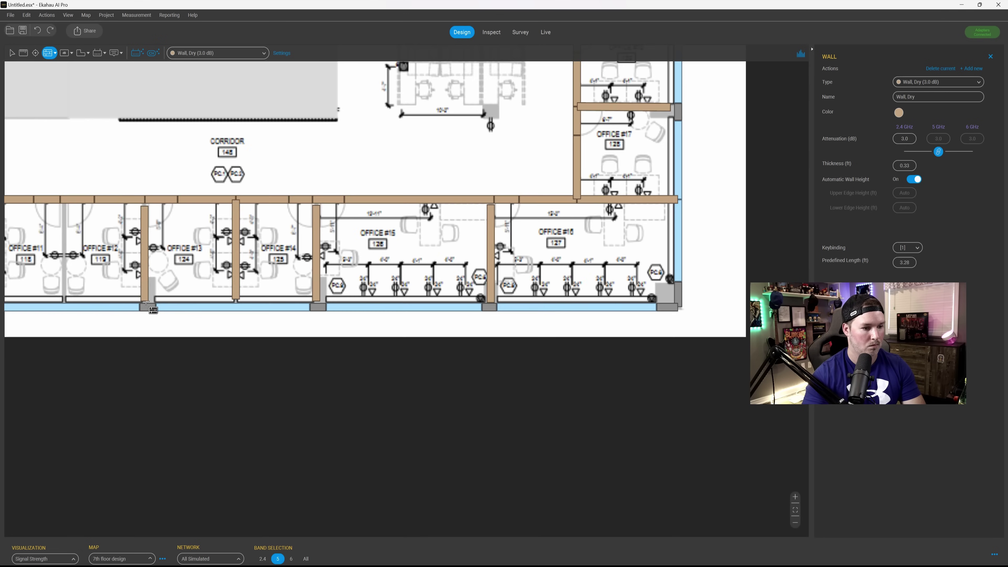
{"action": "scroll", "coordinate": [511, 238], "scroll_direction": "down", "scroll_amount": 5}
{"action": "scroll", "coordinate": [422, 210], "scroll_direction": "up", "scroll_amount": 5}
Trace dry walls around the Relaxation Room and Boardroom #2.
{"action": "left_click", "coordinate": [422, 313]}
{"action": "left_click", "coordinate": [501, 314]}
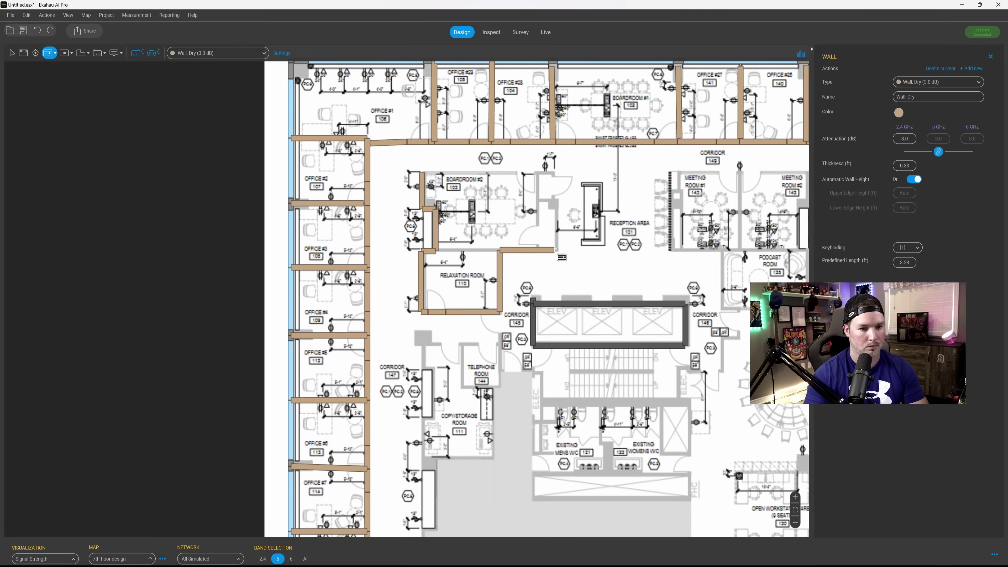
{"action": "left_click", "coordinate": [556, 249]}
{"action": "left_click", "coordinate": [556, 172]}
{"action": "left_click", "coordinate": [422, 171]}
{"action": "scroll", "coordinate": [437, 250], "scroll_direction": "down", "scroll_amount": 2}
{"action": "left_click", "coordinate": [443, 357]}
Trace dry walls around the Copy/Storage corridor, Telephone Room, Copy/Storage room and restrooms, then stop drawing.
{"action": "left_click", "coordinate": [445, 405]}
{"action": "left_click", "coordinate": [500, 199]}
{"action": "left_click", "coordinate": [495, 290]}
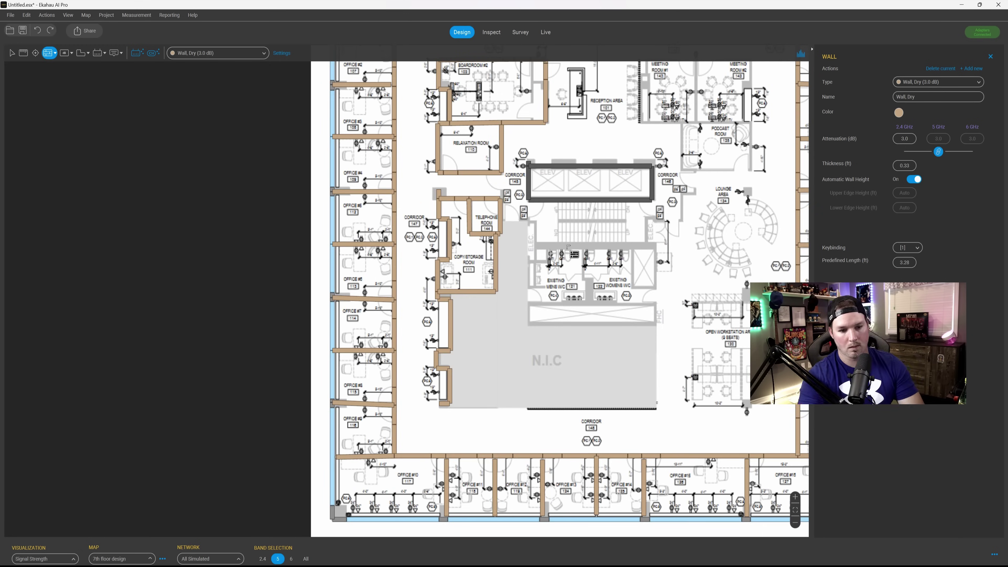
{"action": "left_click", "coordinate": [535, 221]}
{"action": "left_click", "coordinate": [535, 247]}
{"action": "left_click", "coordinate": [657, 247]}
{"action": "left_click", "coordinate": [657, 303]}
{"action": "left_click", "coordinate": [528, 304]}
{"action": "scroll", "coordinate": [529, 289], "scroll_direction": "up", "scroll_amount": 2}
{"action": "scroll", "coordinate": [531, 283], "scroll_direction": "up", "scroll_amount": 2}
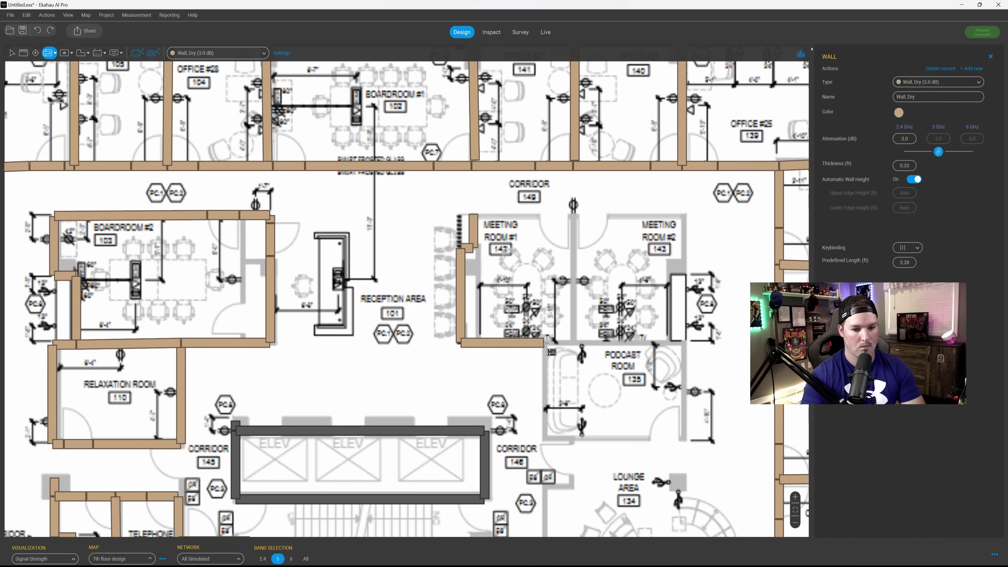
{"action": "key", "text": "Escape"}
{"action": "scroll", "coordinate": [213, 214], "scroll_direction": "down", "scroll_amount": 2}
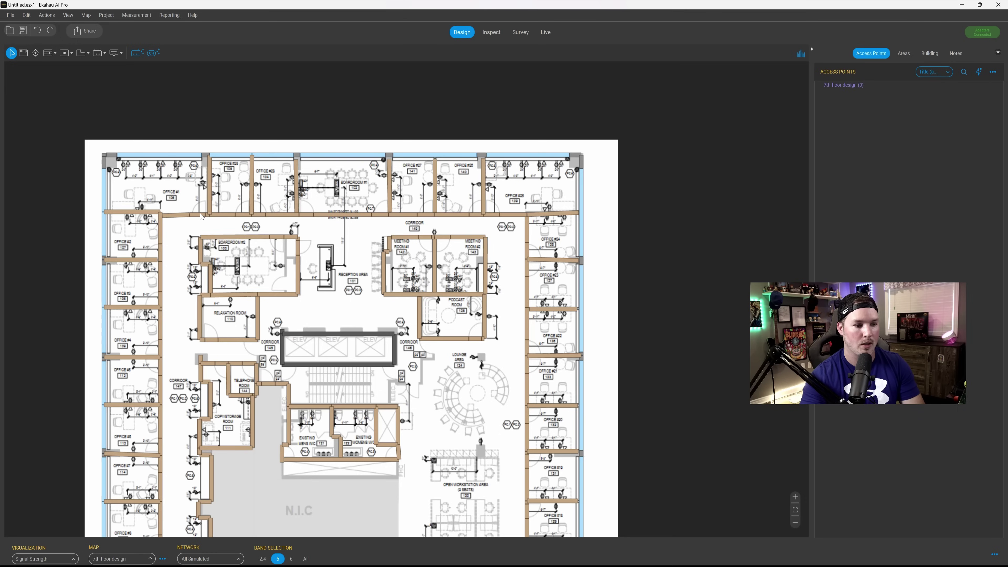
Select the doorway wall pieces along the top and right corridors.
{"action": "left_click", "coordinate": [202, 217]}
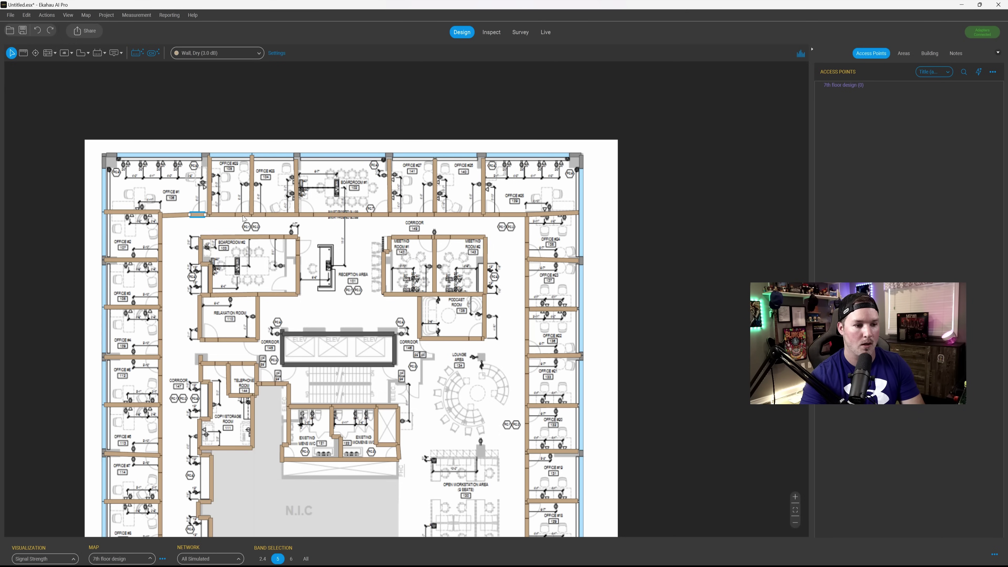
{"action": "left_click", "coordinate": [306, 215]}
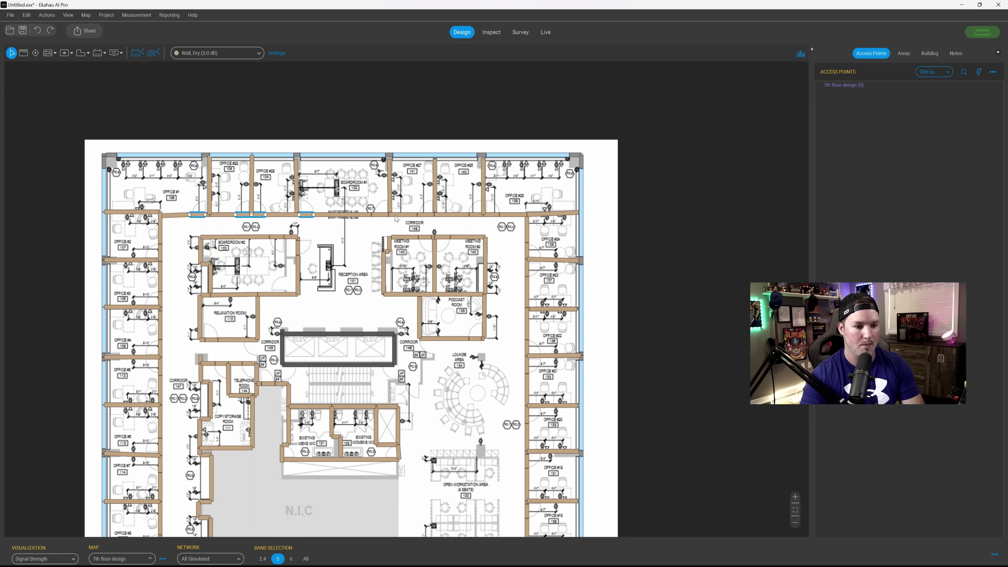
{"action": "left_click", "coordinate": [380, 214]}
{"action": "left_click", "coordinate": [430, 215]}
{"action": "left_click", "coordinate": [478, 215]}
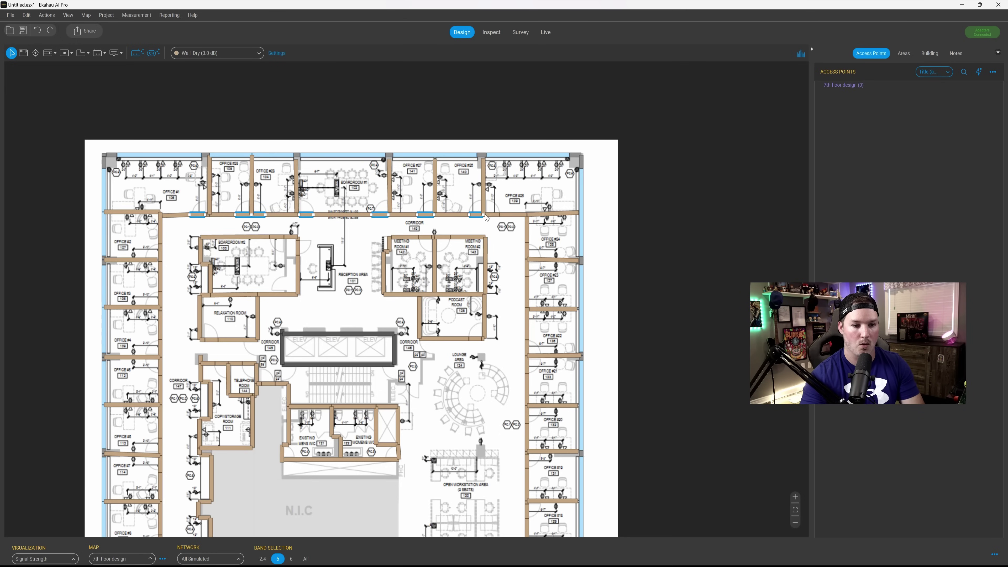
{"action": "left_click", "coordinate": [527, 259]}
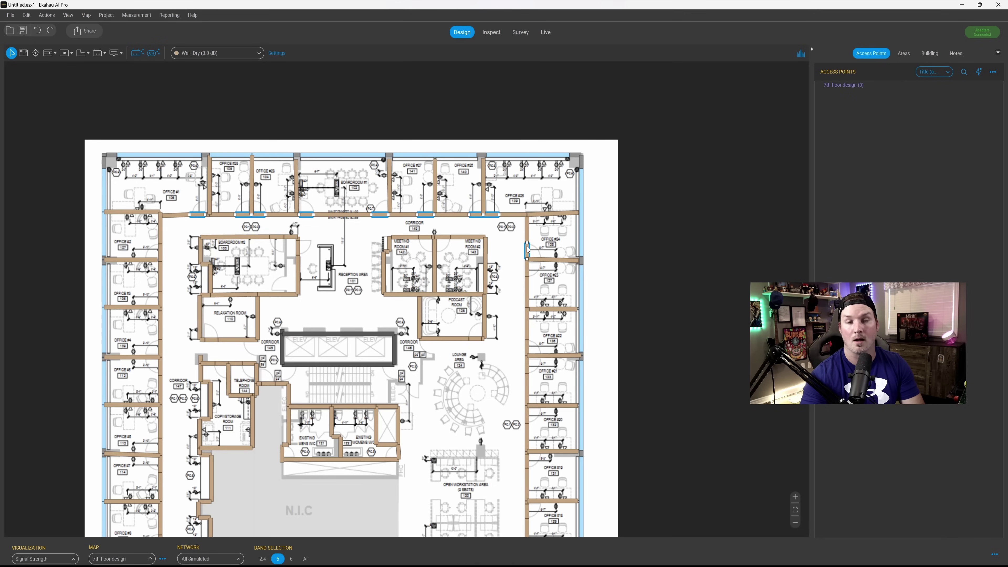
{"action": "left_click", "coordinate": [527, 350]}
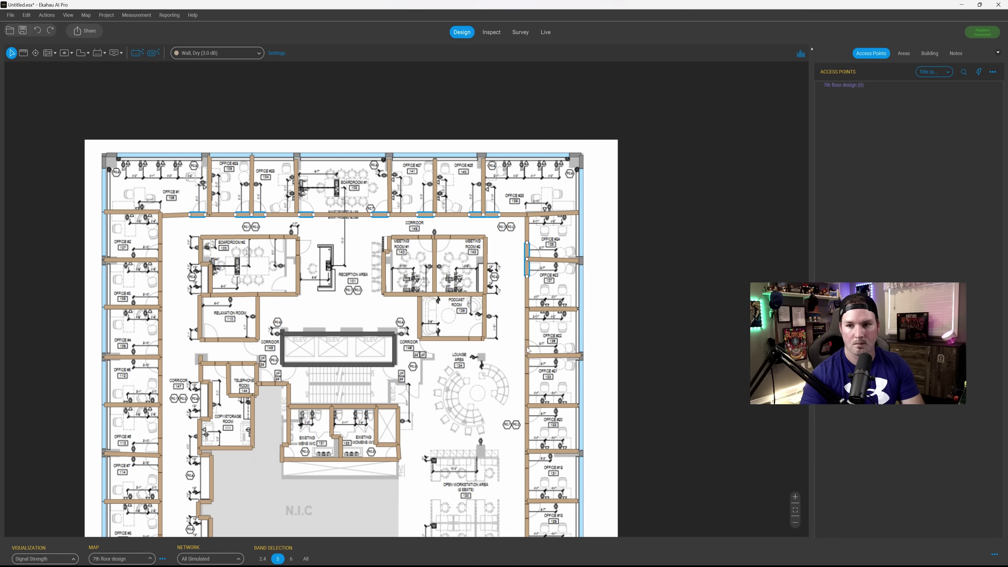
{"action": "left_click", "coordinate": [527, 366]}
{"action": "left_click", "coordinate": [528, 415]}
Add the bottom and left corridor doorway pieces to the selection.
{"action": "scroll", "coordinate": [528, 415], "scroll_direction": "down", "scroll_amount": 5}
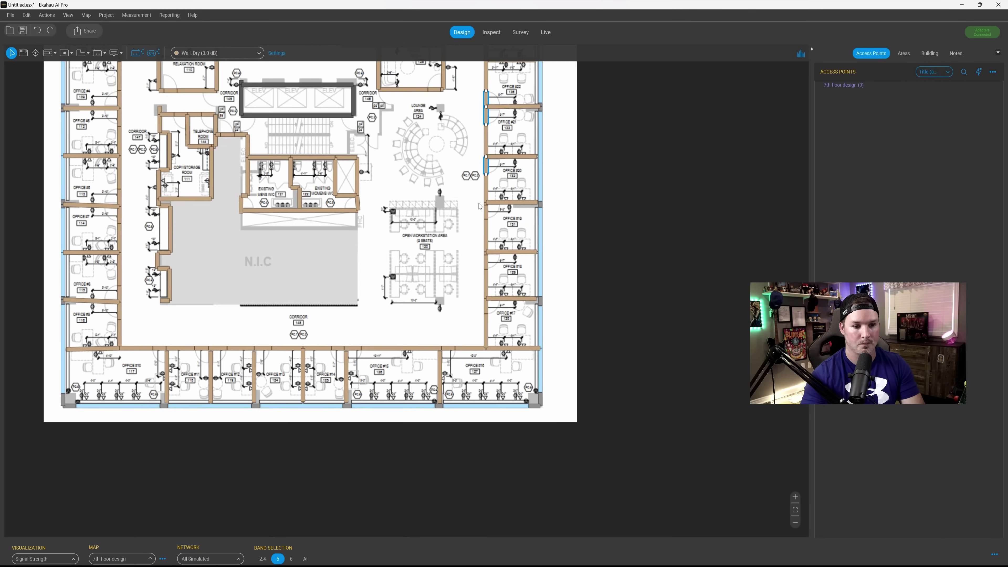
{"action": "left_click", "coordinate": [486, 212]}
{"action": "left_click", "coordinate": [486, 262]}
{"action": "left_click", "coordinate": [485, 306]}
{"action": "left_click", "coordinate": [347, 349]}
{"action": "left_click", "coordinate": [211, 348]}
{"action": "left_click", "coordinate": [158, 349]}
{"action": "left_click", "coordinate": [119, 312]}
{"action": "left_click", "coordinate": [119, 206]}
{"action": "scroll", "coordinate": [119, 206], "scroll_direction": "up", "scroll_amount": 5}
{"action": "left_click", "coordinate": [164, 241]}
{"action": "left_click", "coordinate": [163, 182]}
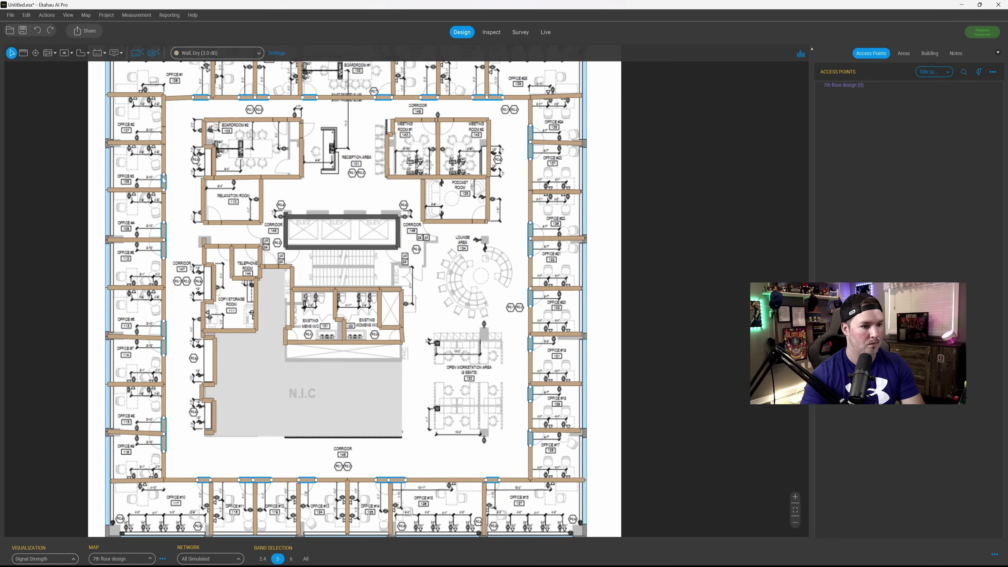
Add doorway pieces for the top wall, telephone room, restrooms, podcast room, meeting rooms and Boardroom #2.
{"action": "left_click", "coordinate": [164, 135]}
{"action": "left_click", "coordinate": [280, 119]}
{"action": "left_click", "coordinate": [272, 266]}
{"action": "left_click", "coordinate": [285, 336]}
{"action": "left_click", "coordinate": [402, 335]}
{"action": "left_click", "coordinate": [479, 221]}
{"action": "left_click", "coordinate": [437, 120]}
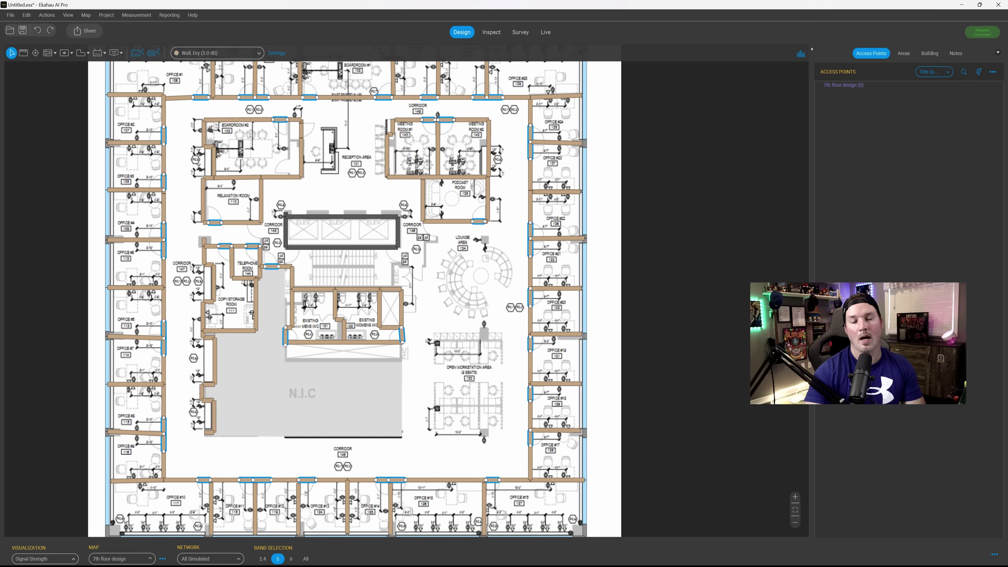
{"action": "left_click", "coordinate": [300, 130]}
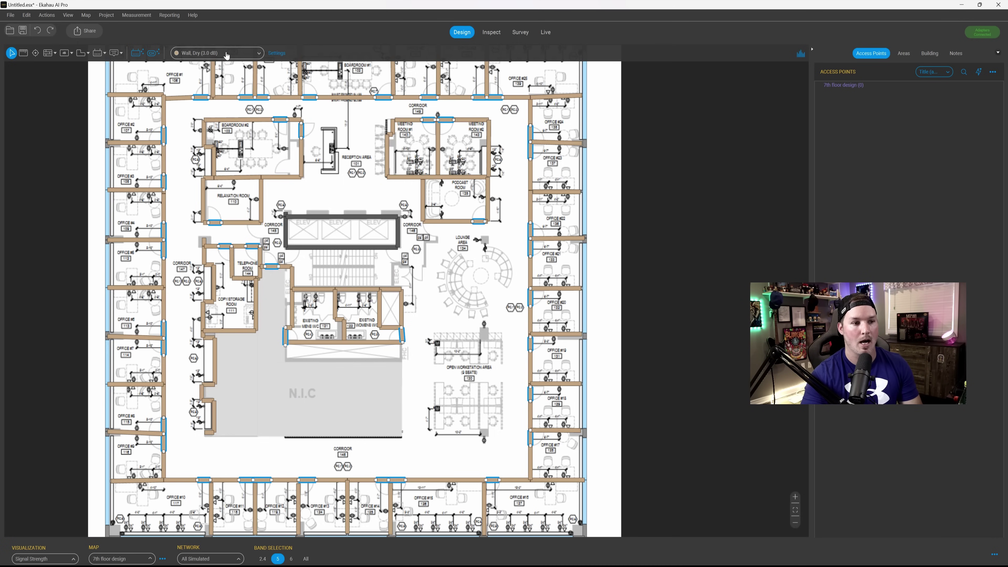
Convert the selected doorway pieces to Door, Solid Wood (6.0 dB).
{"action": "left_click", "coordinate": [242, 55]}
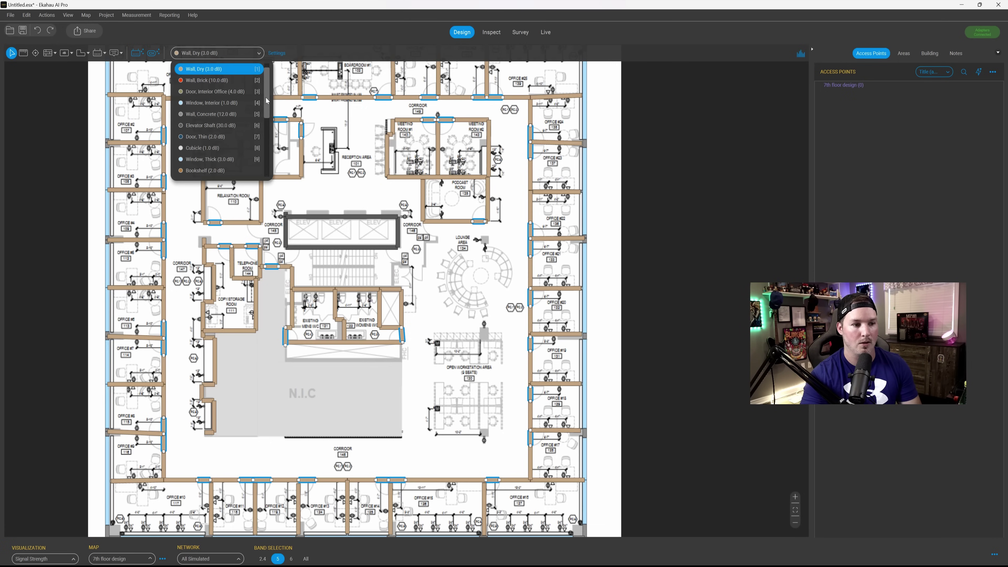
{"action": "scroll", "coordinate": [246, 120], "scroll_direction": "down", "scroll_amount": 3}
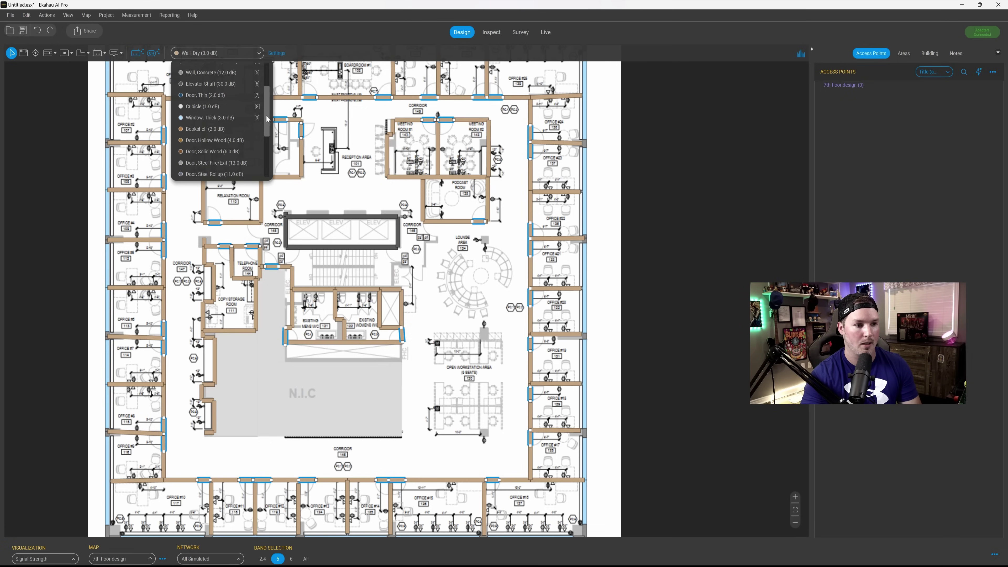
{"action": "left_click", "coordinate": [206, 152]}
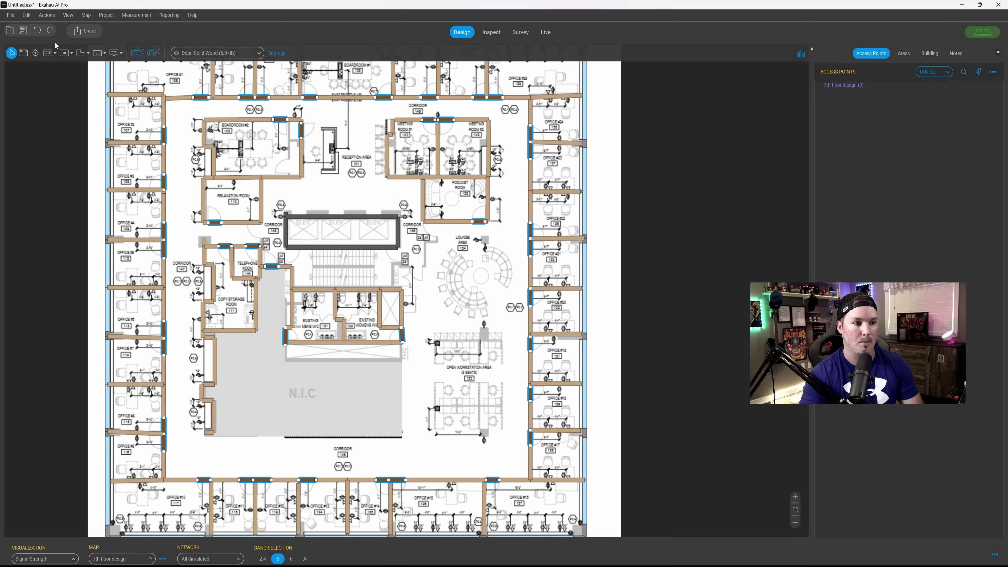
{"action": "scroll", "coordinate": [140, 91], "scroll_direction": "down", "scroll_amount": 2}
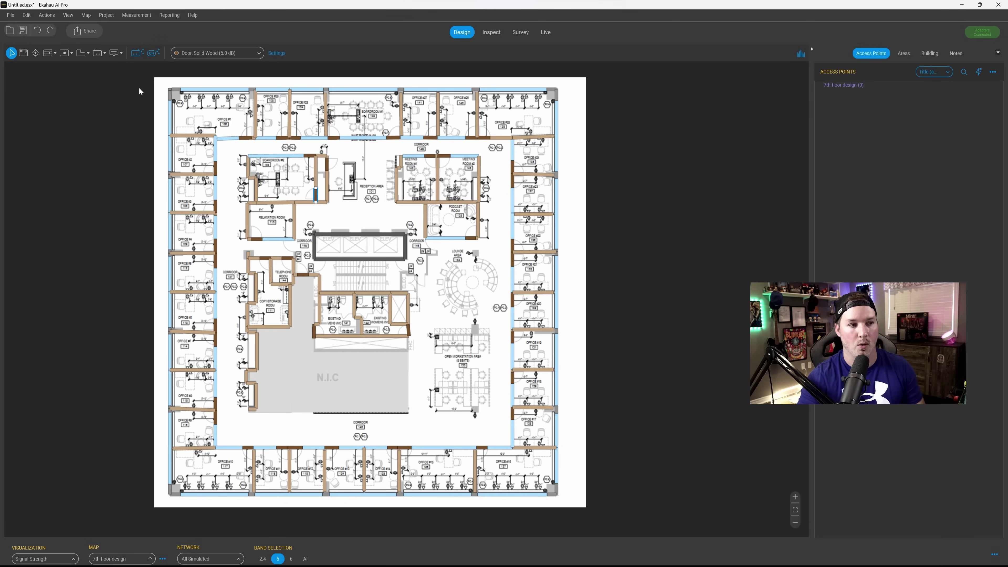
Draw Area 1 with the Area Tool across the four outer corners of the floor, about 5024 ft².
{"action": "left_click", "coordinate": [87, 54]}
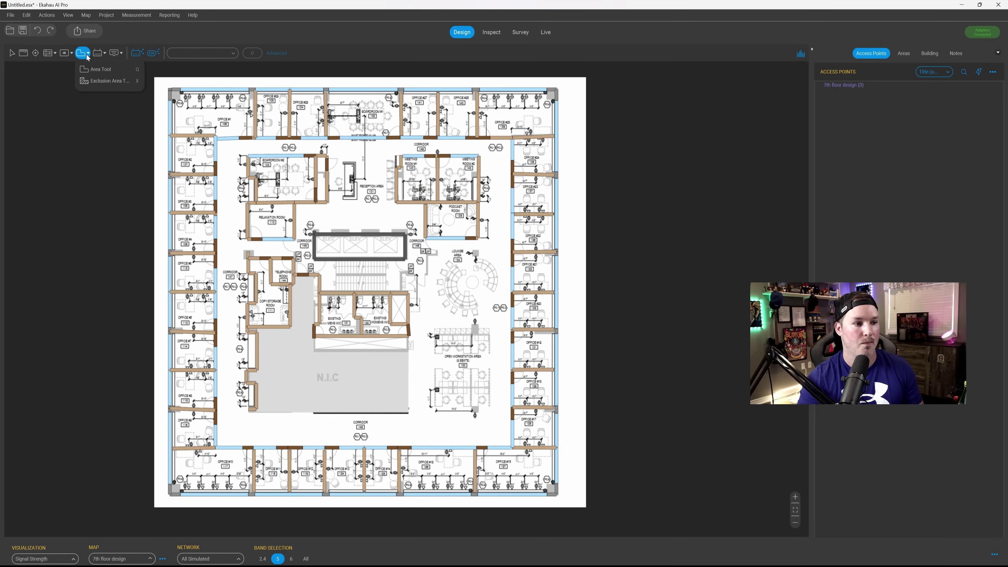
{"action": "left_click", "coordinate": [96, 73]}
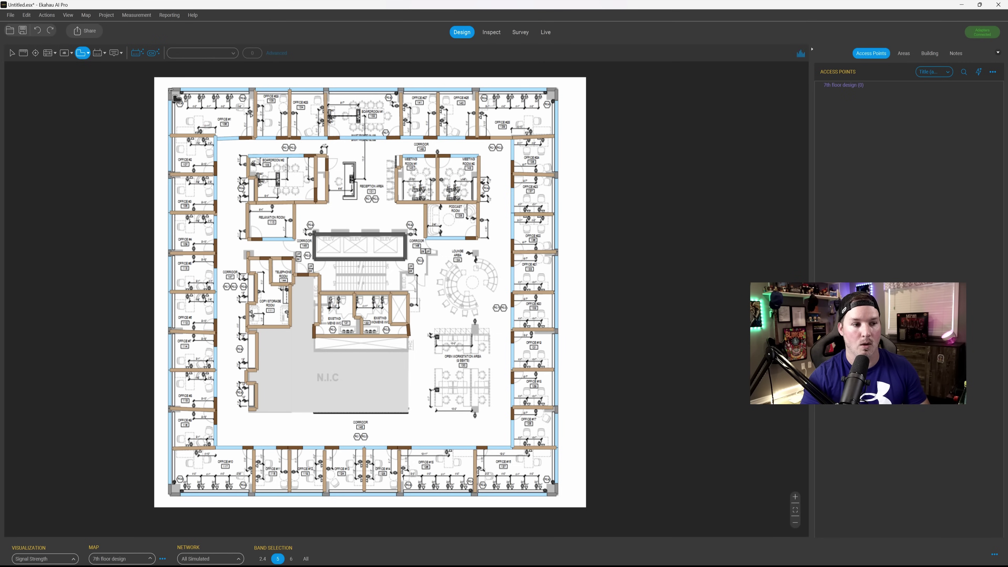
{"action": "left_click_drag", "start_coordinate": [172, 91], "coordinate": [172, 496]}
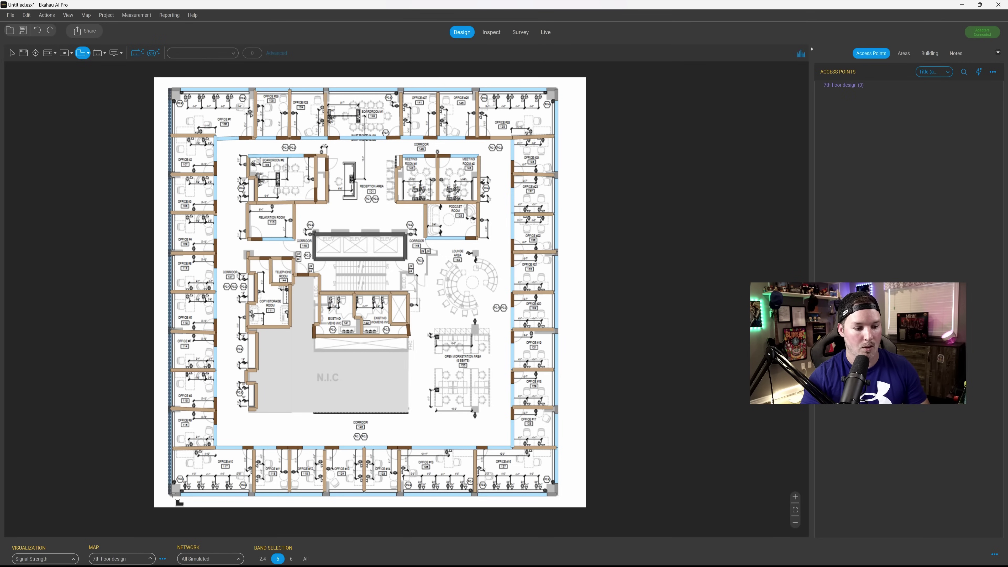
{"action": "left_click", "coordinate": [173, 496]}
{"action": "left_click", "coordinate": [558, 495]}
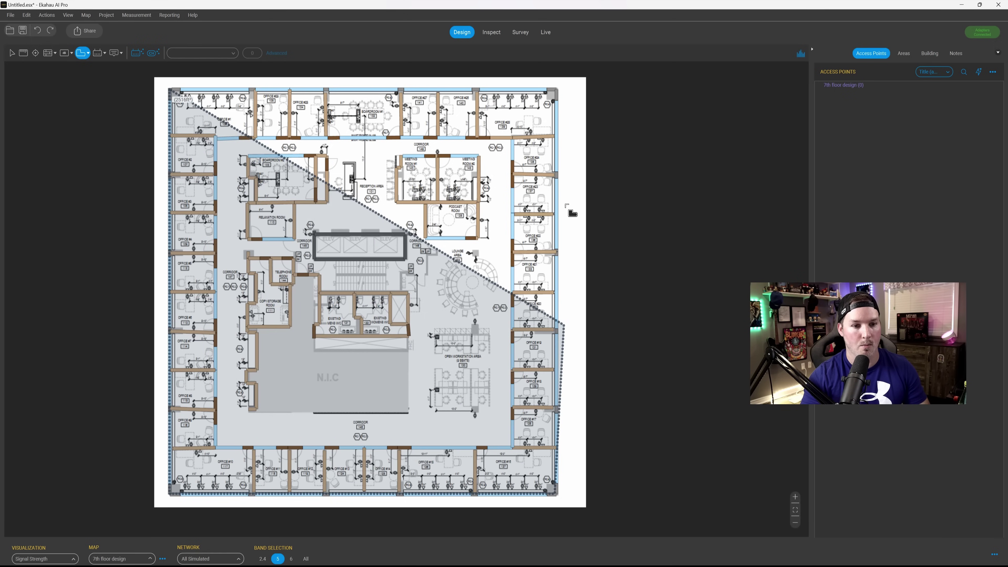
{"action": "double_click", "coordinate": [555, 92]}
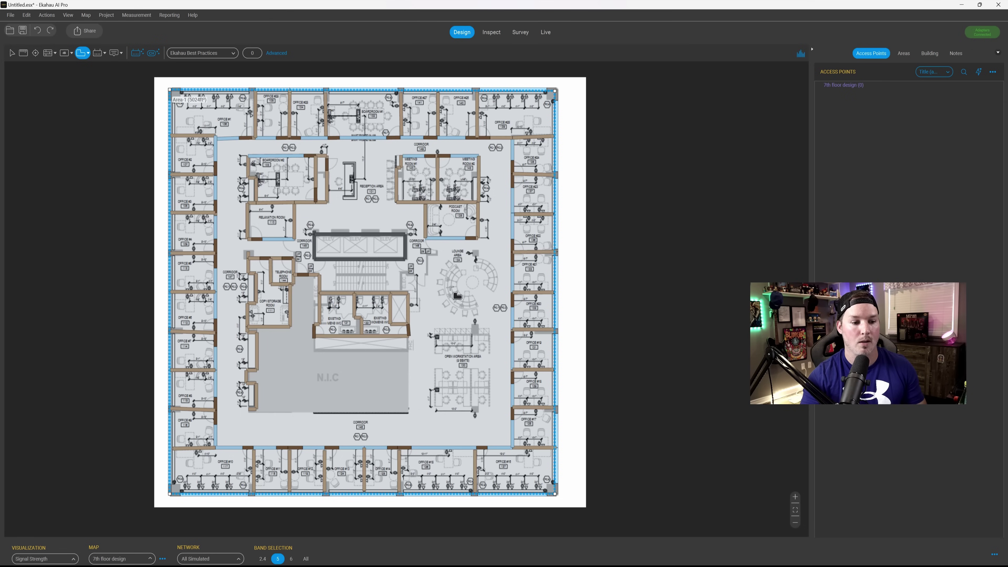
Draw a four-corner exclusion area over the central elevator and restroom core, cutting Area 1 to 4697 ft².
{"action": "left_click", "coordinate": [88, 56]}
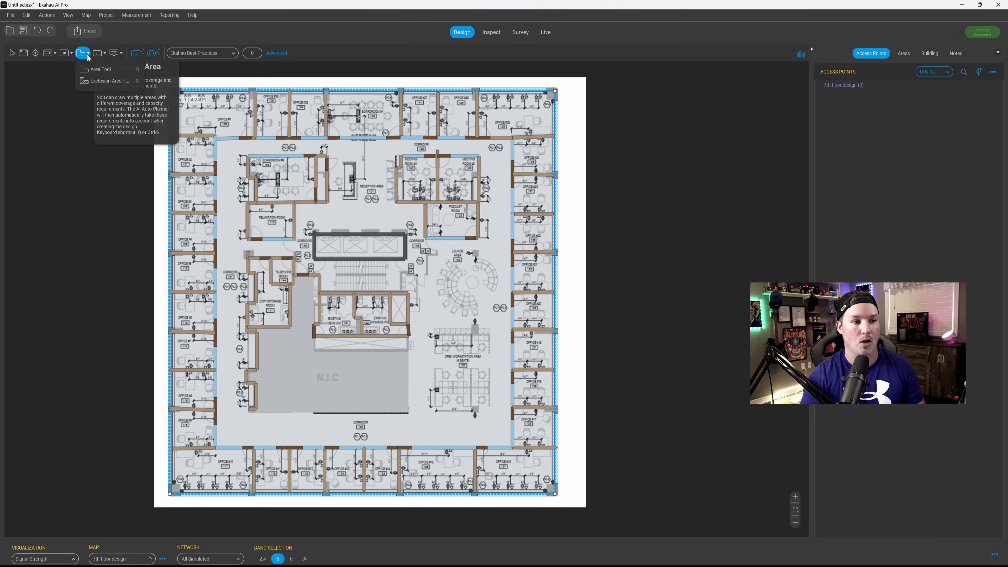
{"action": "left_click", "coordinate": [85, 82]}
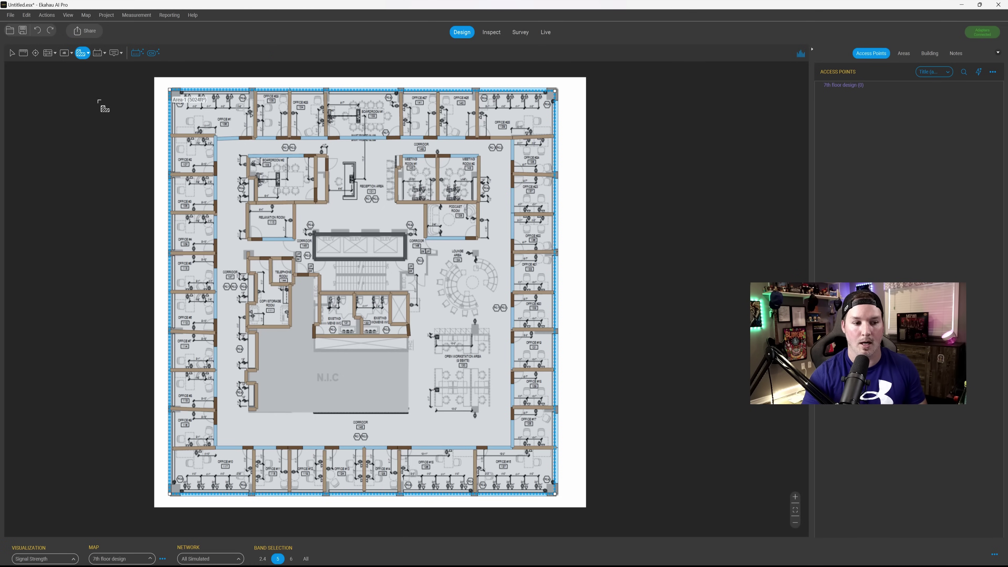
{"action": "left_click", "coordinate": [314, 233]}
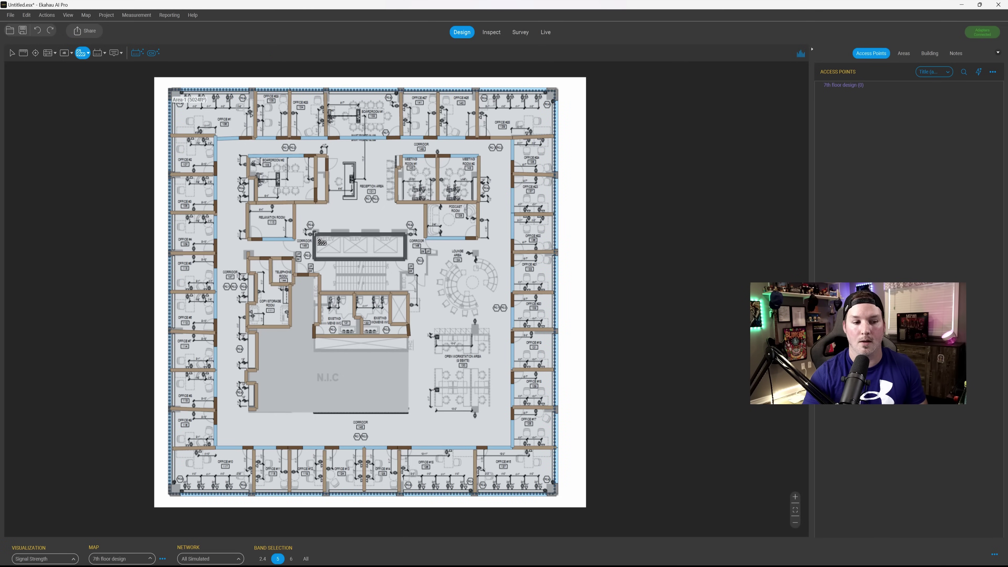
{"action": "left_click", "coordinate": [314, 336]}
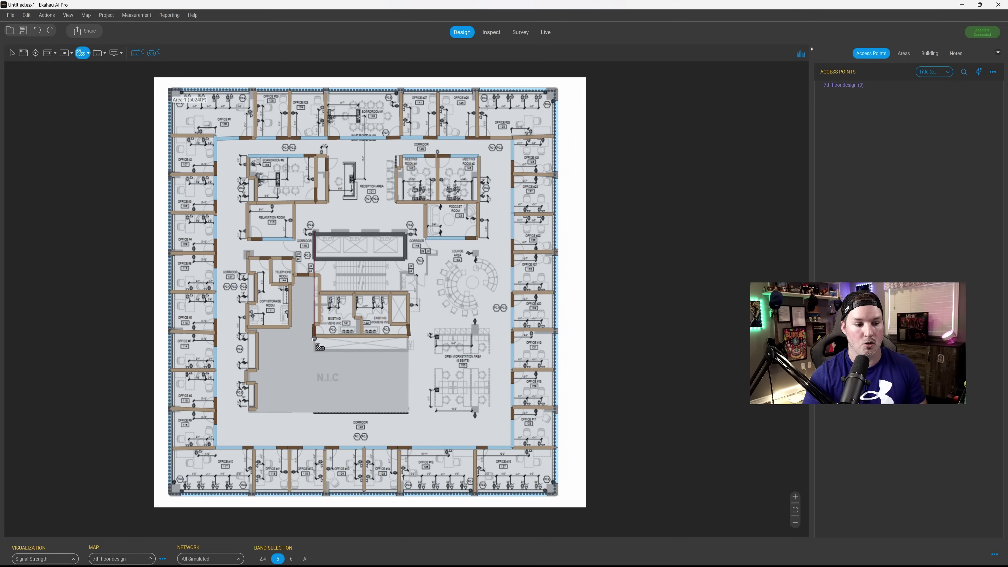
{"action": "left_click", "coordinate": [410, 337]}
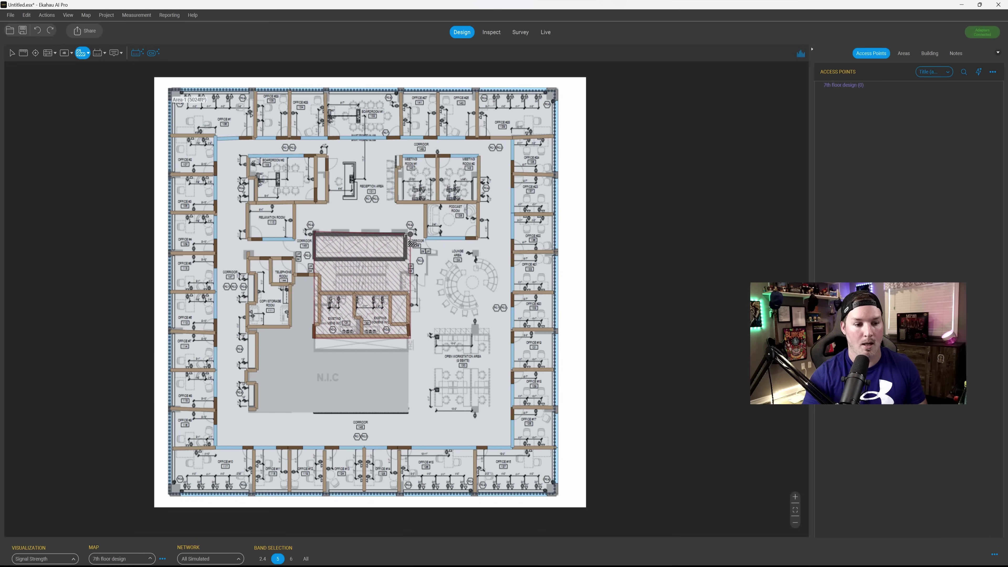
{"action": "double_click", "coordinate": [409, 234]}
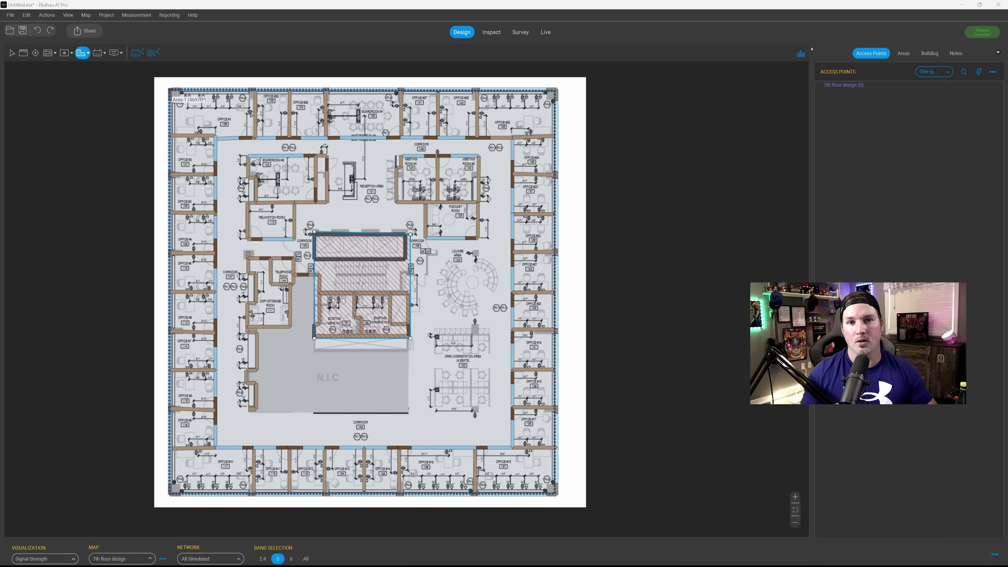
{"action": "key", "text": "Escape"}
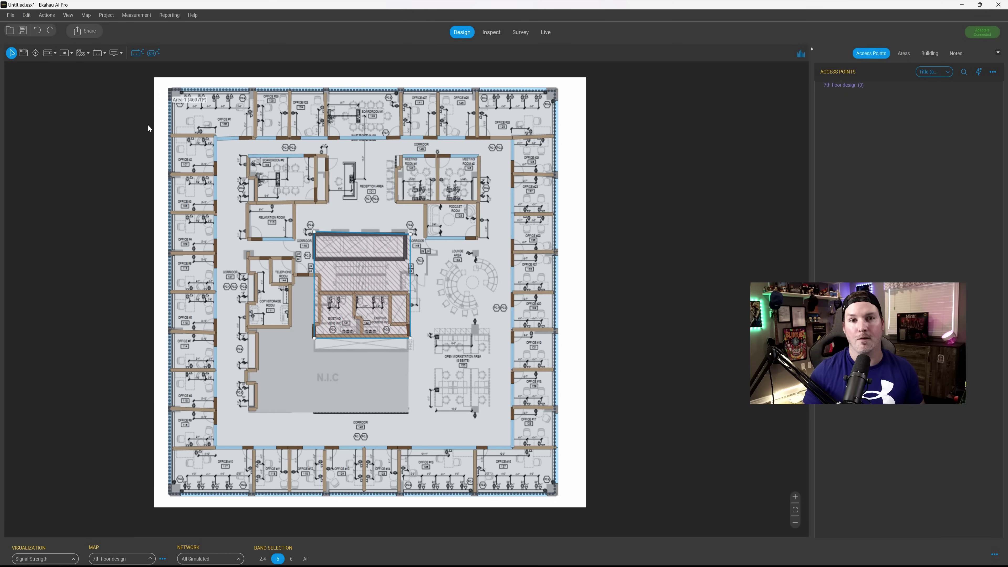
Set the AI Auto-Planner's access point model to Ubiquiti U6 Enterprise and show its advanced options.
{"action": "left_click", "coordinate": [142, 55]}
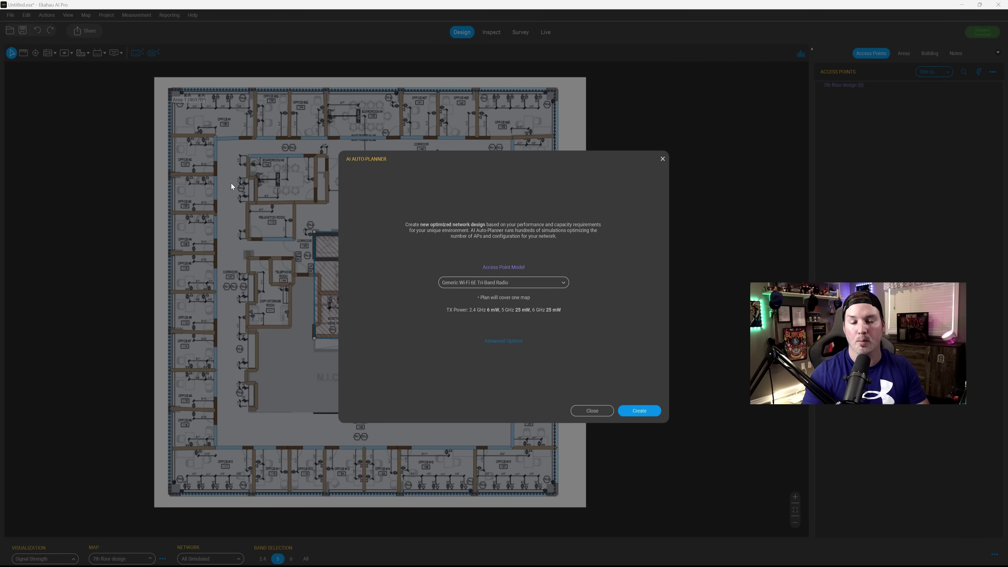
{"action": "left_click", "coordinate": [563, 283]}
{"action": "scroll", "coordinate": [548, 375], "scroll_direction": "down", "scroll_amount": 2}
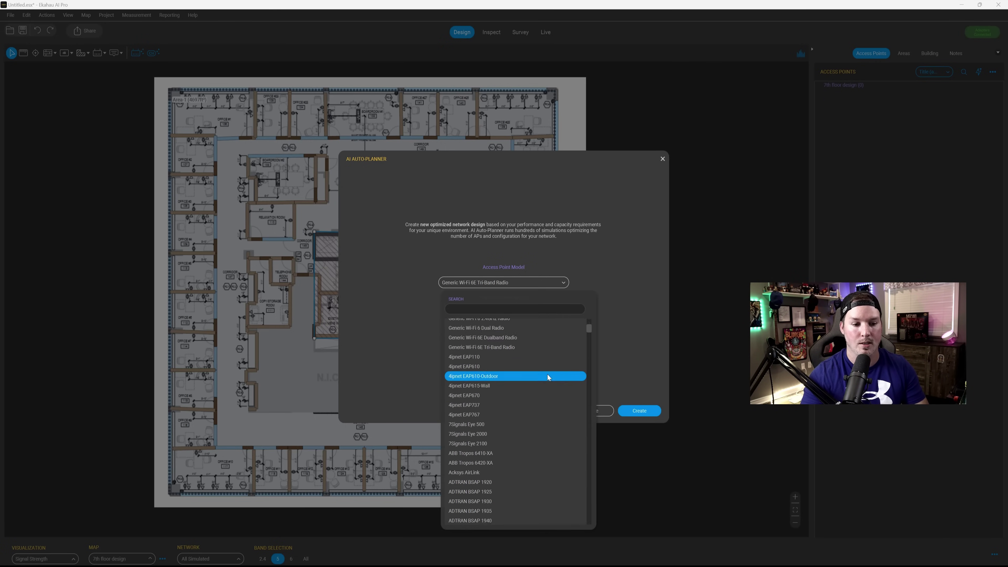
{"action": "scroll", "coordinate": [549, 395], "scroll_direction": "down", "scroll_amount": 10}
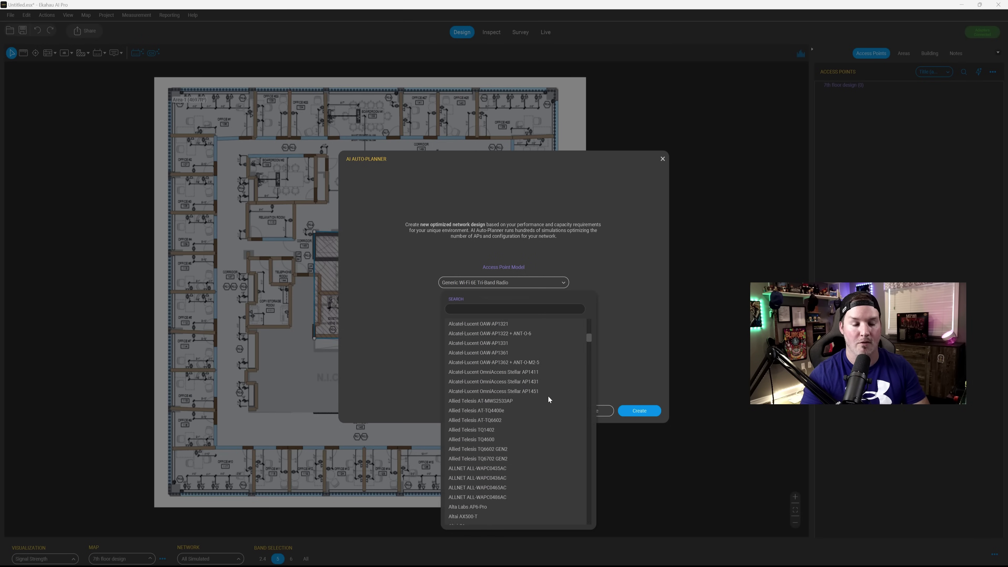
{"action": "left_click", "coordinate": [592, 279]}
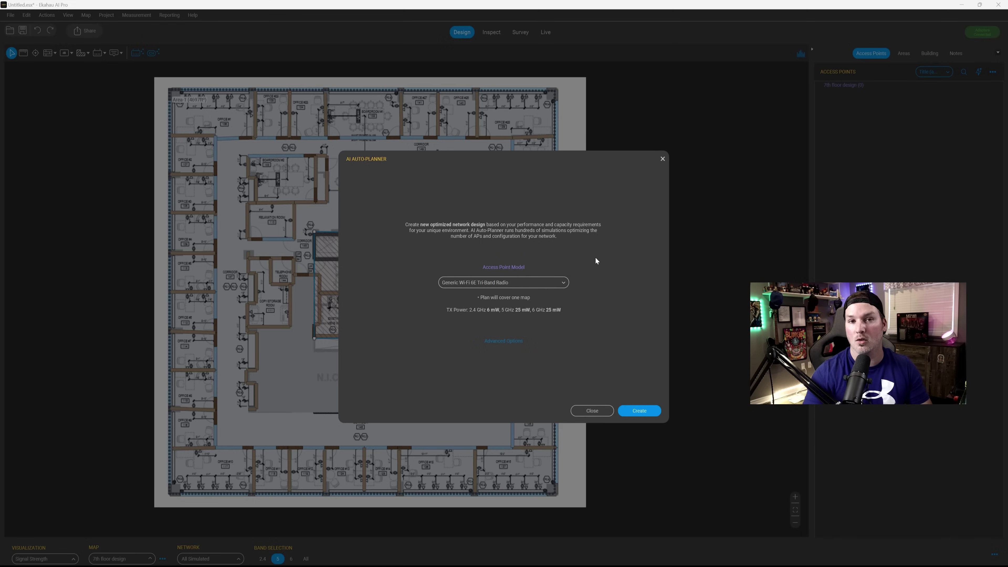
{"action": "left_click", "coordinate": [557, 283]}
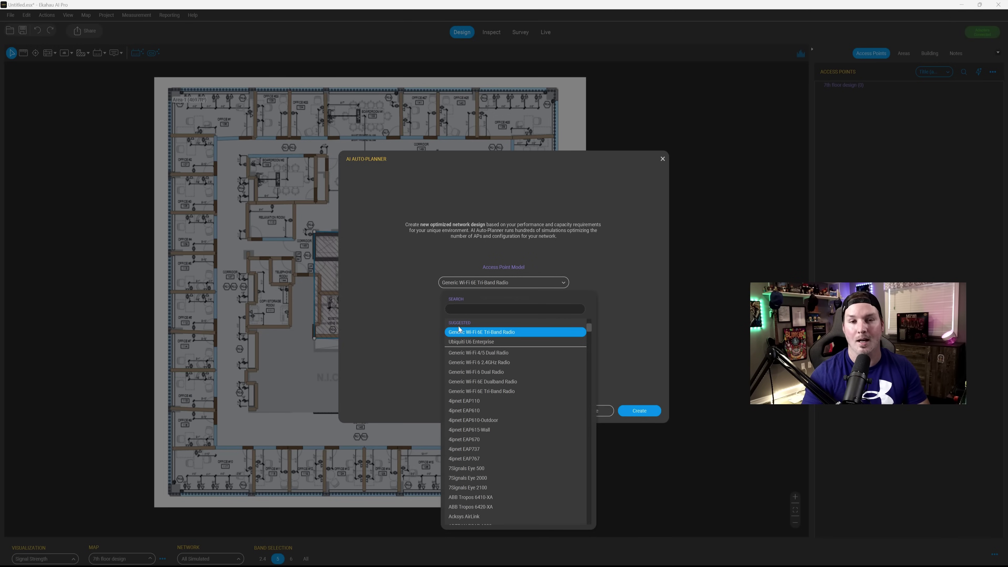
{"action": "left_click", "coordinate": [459, 342]}
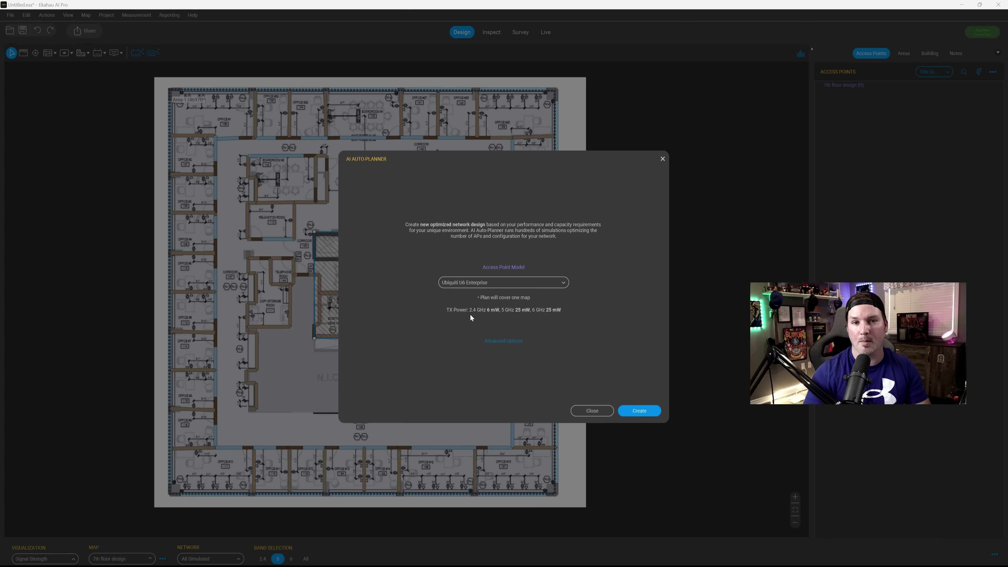
{"action": "left_click", "coordinate": [503, 342]}
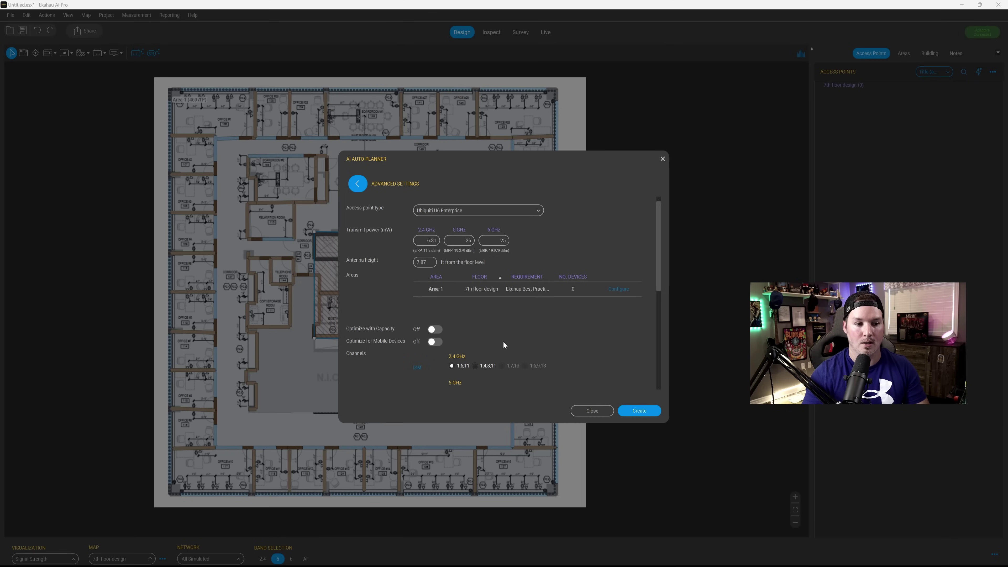
Run the AI Auto-Planner to place five Ubiquiti U6 Enterprise access points.
{"action": "left_click", "coordinate": [649, 413]}
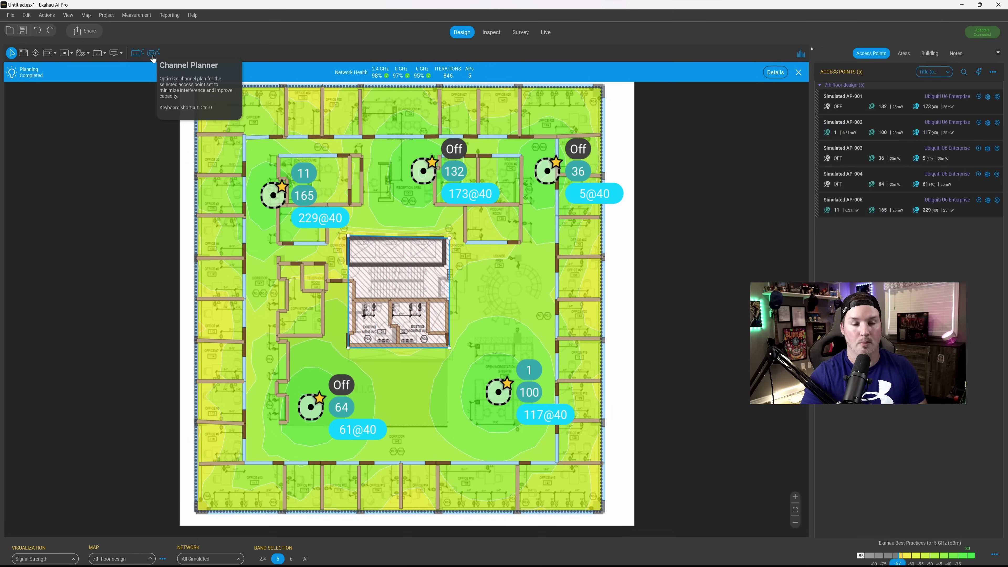
Run the Channel Planner on My Networks across all bands for the five APs.
{"action": "left_click", "coordinate": [153, 54]}
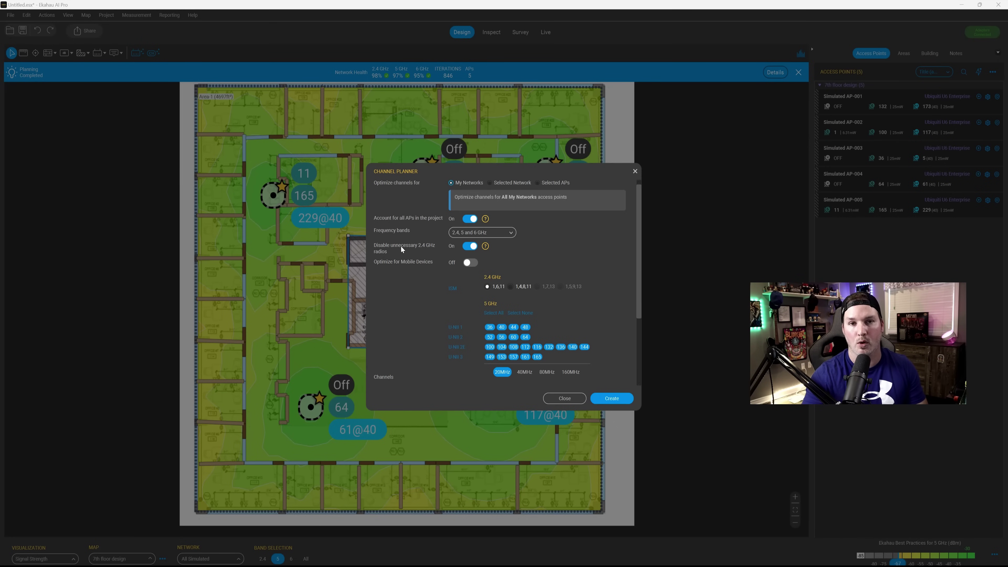
{"action": "left_click", "coordinate": [620, 398]}
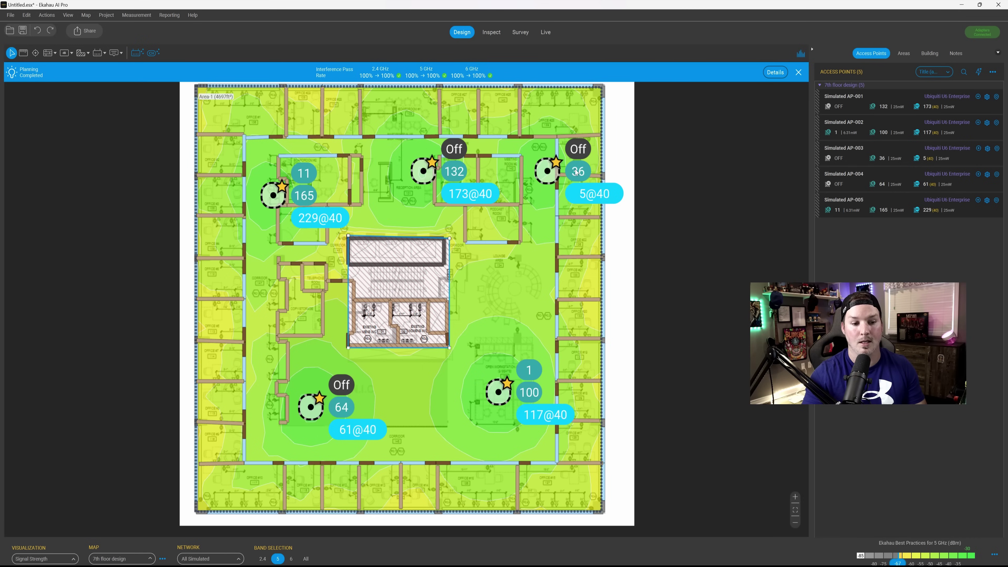
Compare the 2.4 GHz and then the 6 GHz coverage heat maps.
{"action": "mouse_move", "coordinate": [304, 426]}
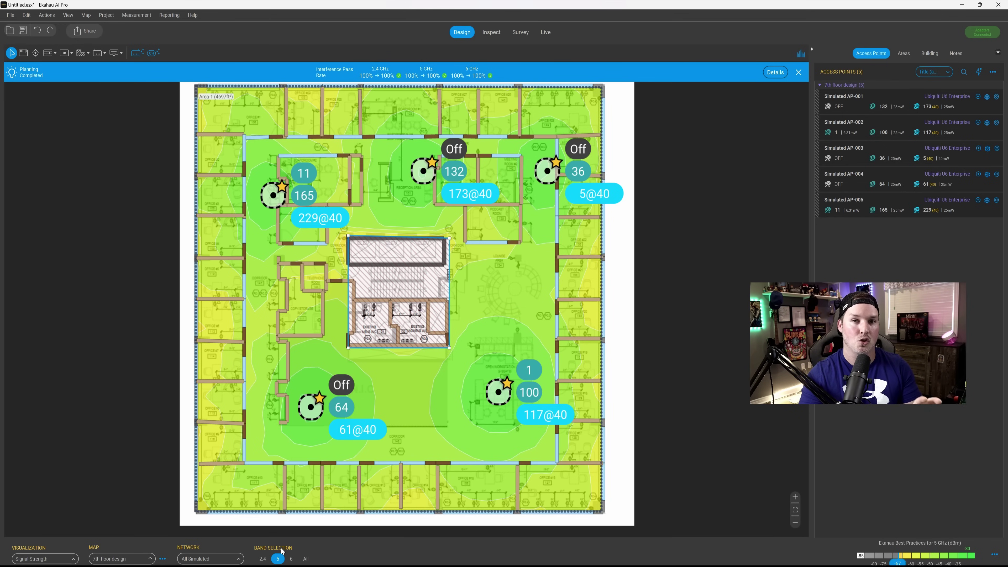
{"action": "left_click", "coordinate": [263, 559]}
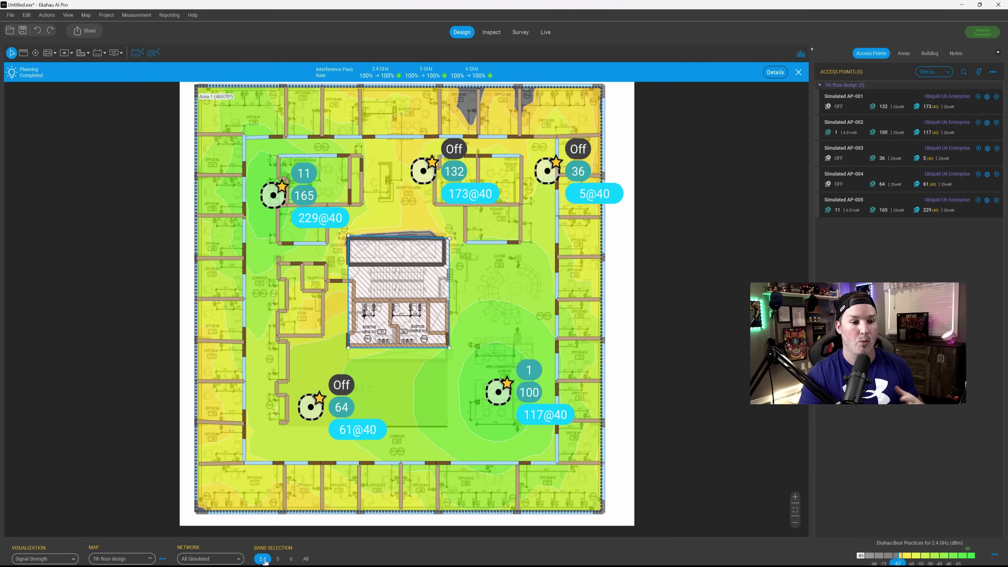
{"action": "left_click", "coordinate": [292, 559]}
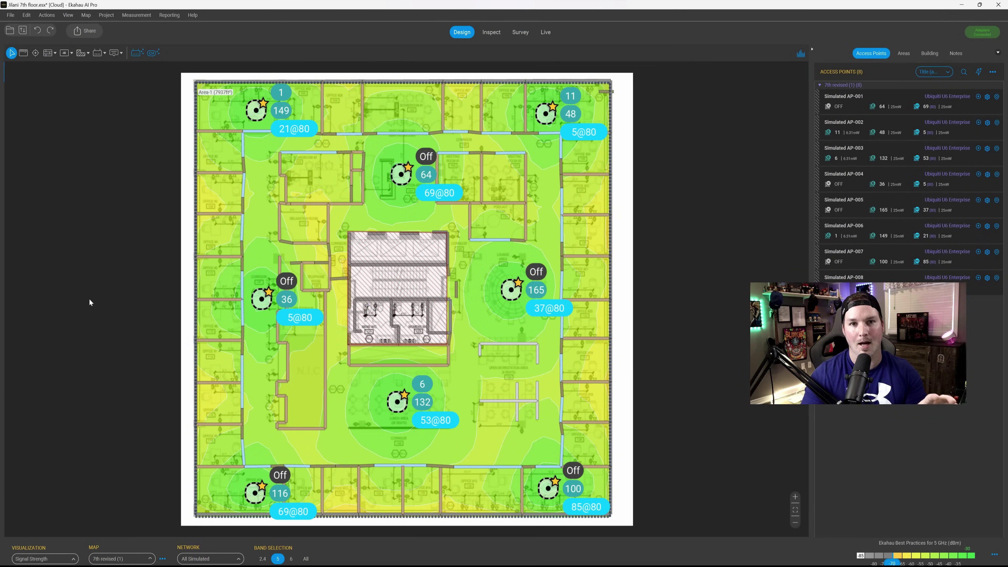
Nudge Simulated AP-006 in the top-left office slightly lower.
{"action": "left_click_drag", "start_coordinate": [247, 121], "coordinate": [249, 115]}
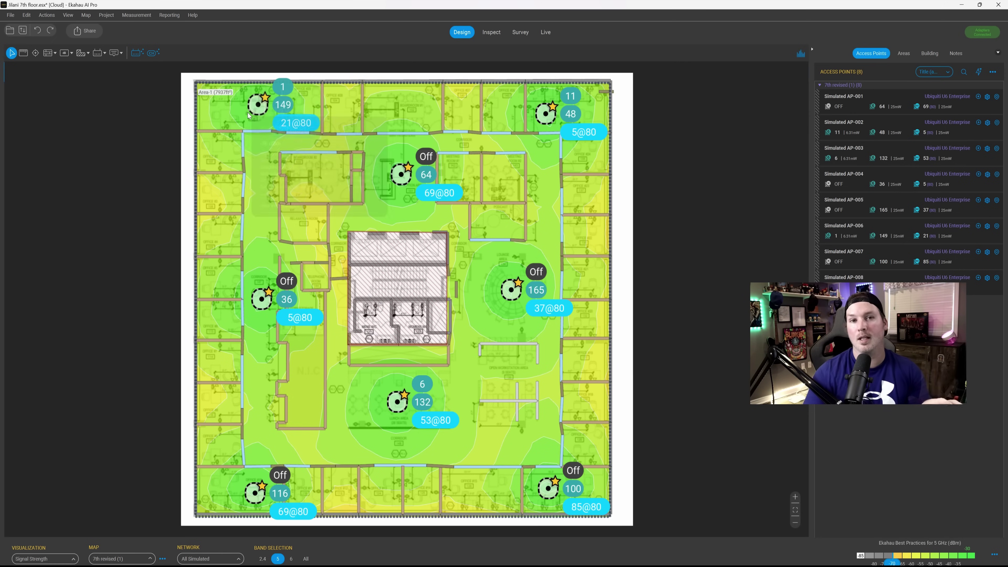
{"action": "mouse_move", "coordinate": [249, 115]}
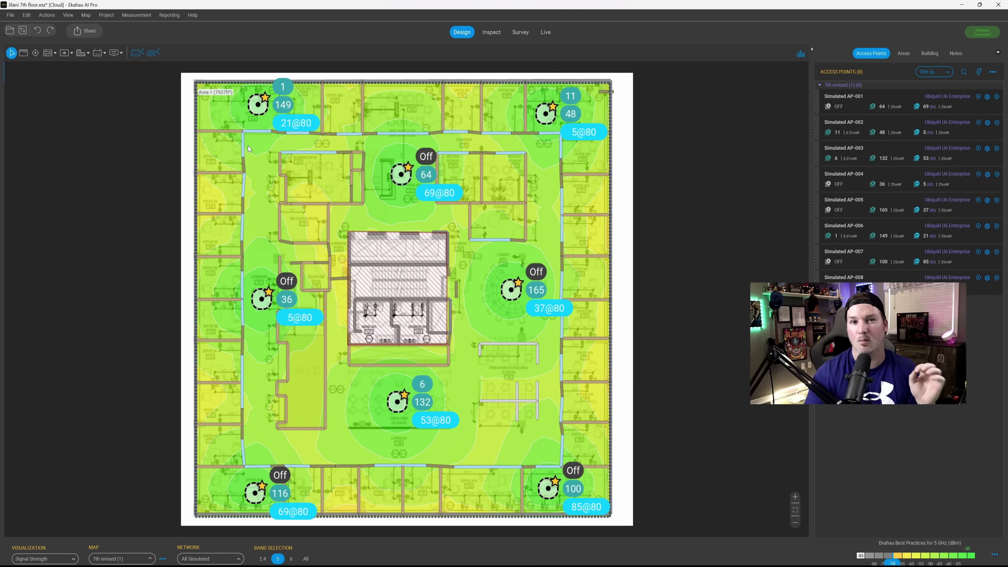
{"action": "mouse_move", "coordinate": [260, 110]}
{"action": "left_mouse_down"}
{"action": "mouse_move", "coordinate": [263, 154]}
{"action": "mouse_move", "coordinate": [254, 114]}
{"action": "left_mouse_up"}
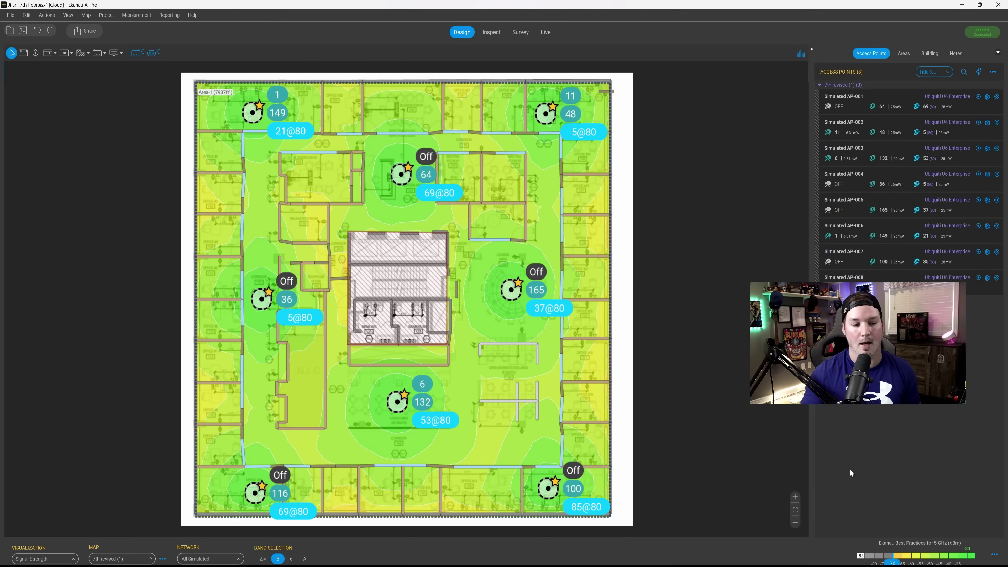
Review 2.4 GHz coverage for the eight-AP design, then return to the 6 GHz heat map.
{"action": "left_click", "coordinate": [261, 558]}
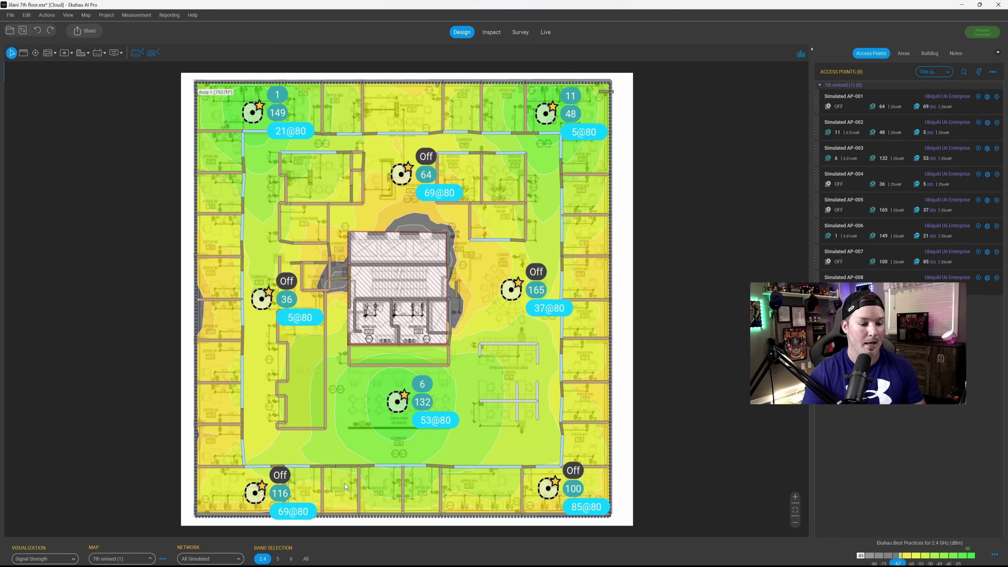
{"action": "left_click", "coordinate": [291, 559]}
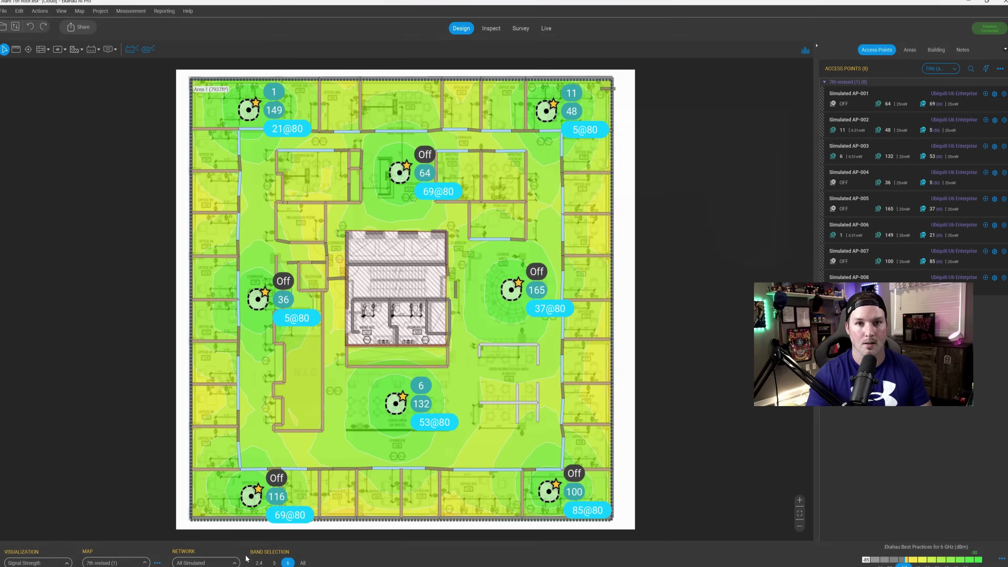